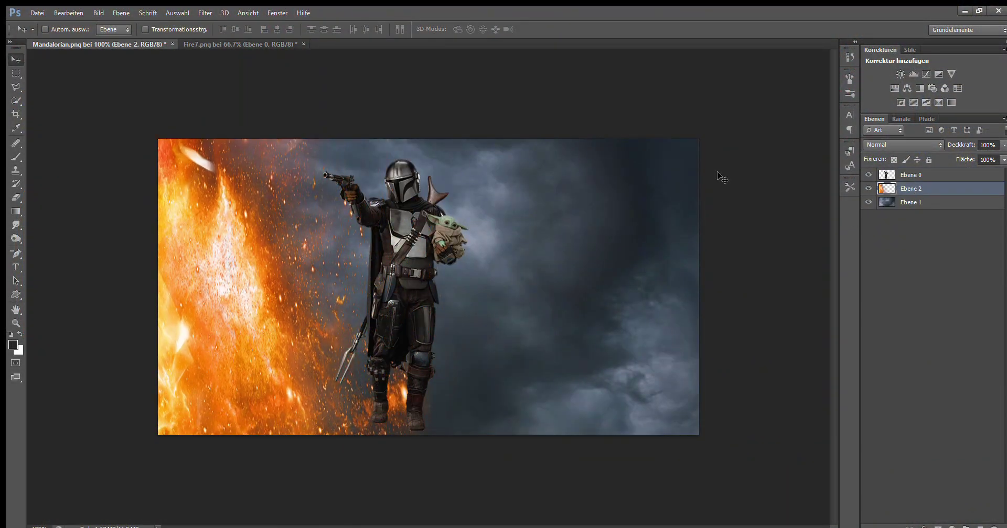
# Step: Clip a Hue/Saturation layer to Ebene 0, invert its mask to black, and zoom onto the helmet
pyautogui.click(911, 174)
pyautogui.click(951, 526)
pyautogui.click(892, 329)
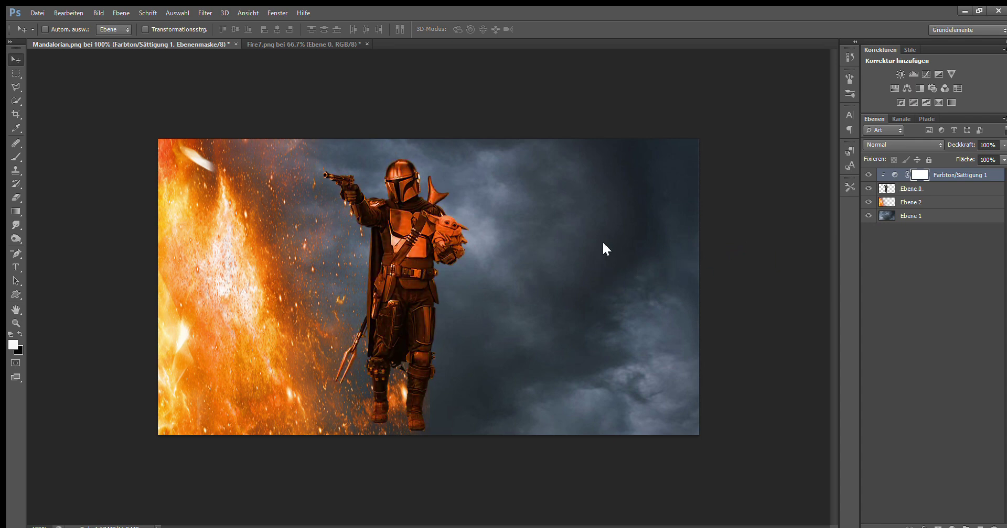
pyautogui.hotkey('ctrl', 'i')
pyautogui.press('z')
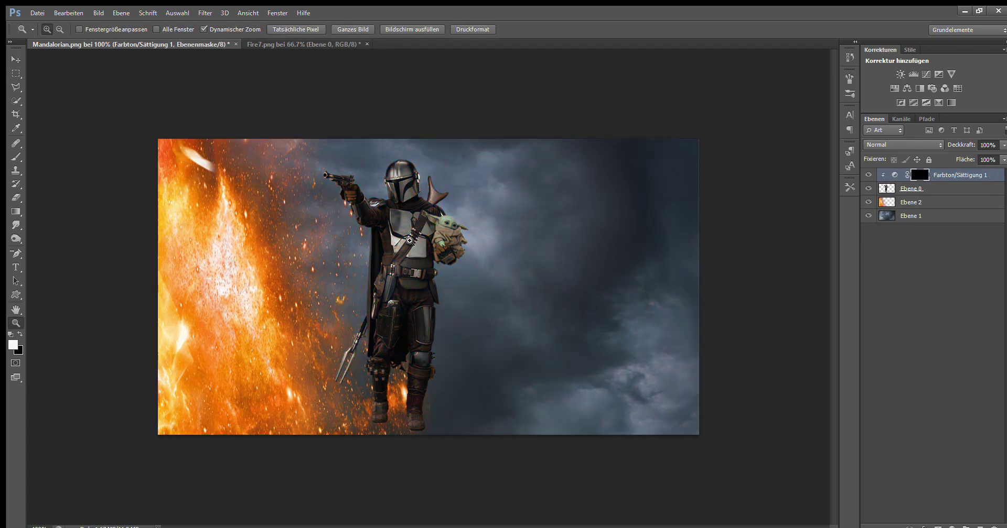
pyautogui.click(394, 165)
pyautogui.press('b')
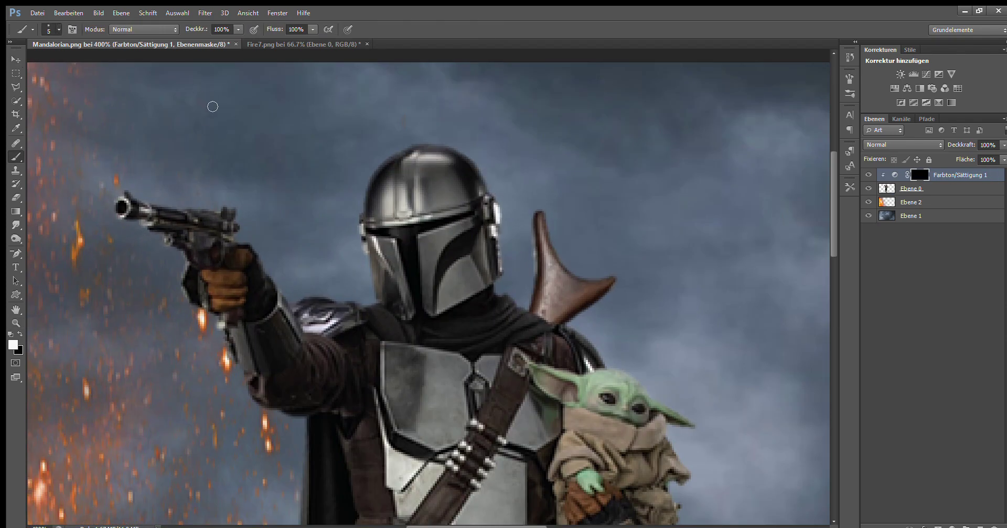
# Step: Paint orange rim light on the mask along the helmet's top edge, arm and blaster
pyautogui.moveTo(364, 210)
pyautogui.mouseDown()
pyautogui.moveTo(424, 143)
pyautogui.moveTo(362, 254)
pyautogui.moveTo(367, 293)
pyautogui.mouseUp()
pyautogui.press('x')
pyautogui.press('x')
pyautogui.moveTo(360, 256)
pyautogui.mouseDown()
pyautogui.moveTo(120, 208)
pyautogui.moveTo(200, 203)
pyautogui.mouseUp()
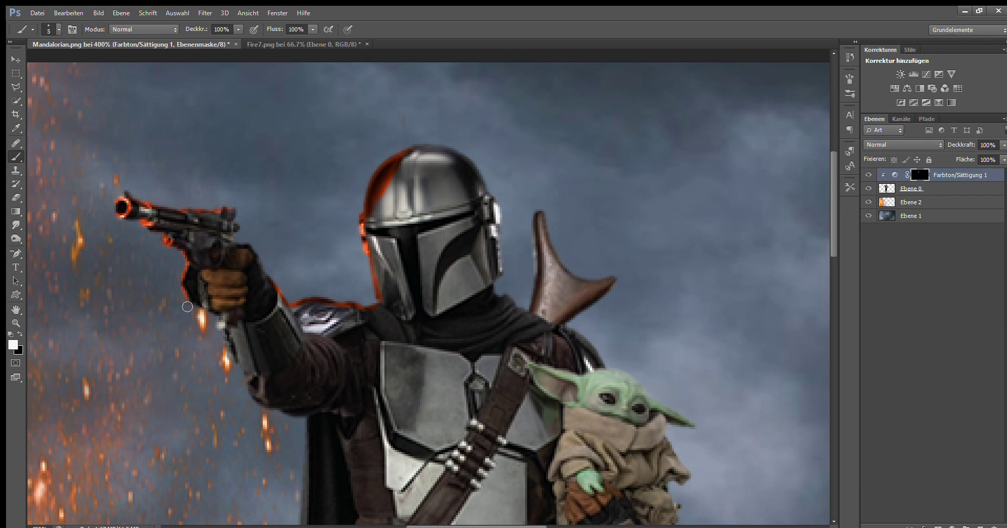
pyautogui.scroll(-2, 294, 378)
pyautogui.scroll(-1, 331, 410)
pyautogui.press('x')
# Step: Paint rim light along the armour's left edge and the spear's right prong
pyautogui.scroll(-5, 375, 166)
pyautogui.press('x')
pyautogui.moveTo(305, 152); pyautogui.dragTo(286, 472)
pyautogui.scroll(-5, 283, 468)
pyautogui.scroll(-3, 288, 204)
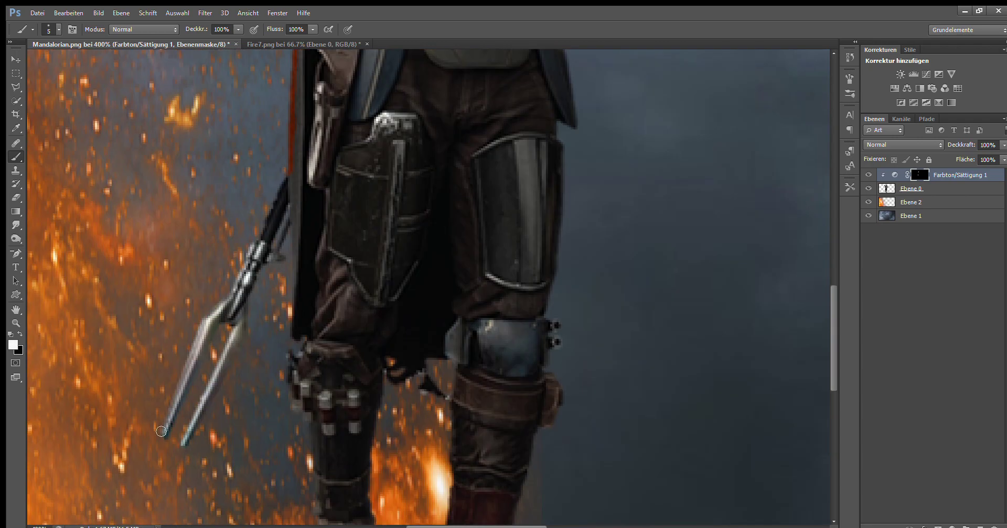
pyautogui.moveTo(165, 435); pyautogui.dragTo(286, 178)
pyautogui.moveTo(180, 437); pyautogui.dragTo(229, 331)
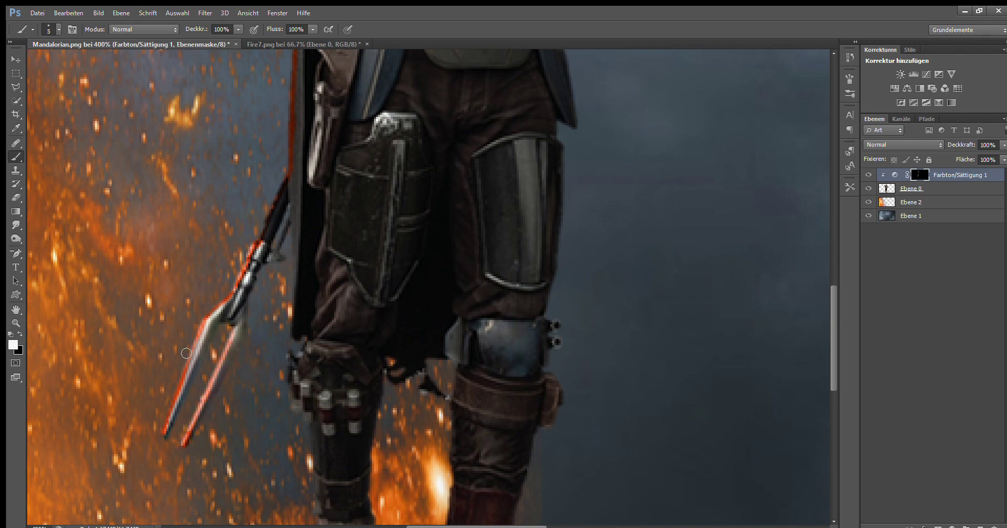
# Step: Add rim light along the left boot's edge and dab glow onto the glove knuckle
pyautogui.scroll(-3, 186, 354)
pyautogui.scroll(-2, 262, 234)
pyautogui.moveTo(317, 323); pyautogui.dragTo(323, 410)
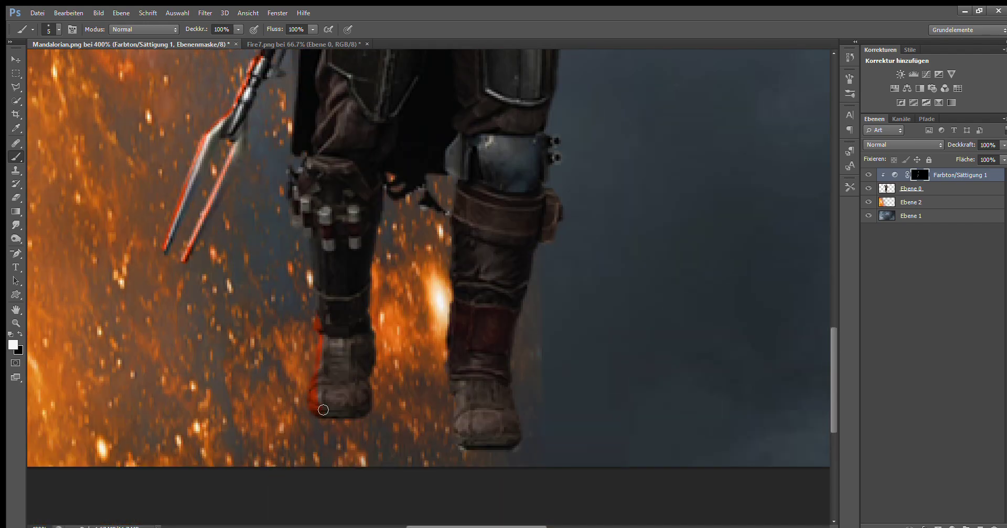
pyautogui.scroll(1, 323, 410)
pyautogui.scroll(1, 320, 441)
pyautogui.press('x')
pyautogui.press('x')
pyautogui.moveTo(313, 333); pyautogui.dragTo(312, 397)
pyautogui.scroll(1, 312, 397)
pyautogui.press('x')
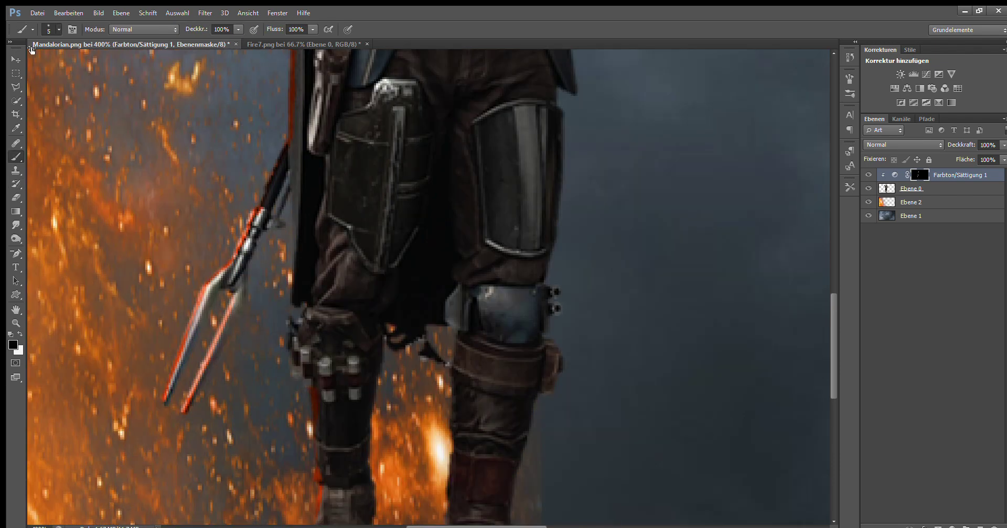
pyautogui.click(321, 362)
pyautogui.press('x')
pyautogui.press('x')
pyautogui.click(351, 361)
pyautogui.press('x')
# Step: With a smaller brush, paint rim light along the helmet's edge, ending at brush size 1
pyautogui.press('[')
pyautogui.scroll(2, 326, 393)
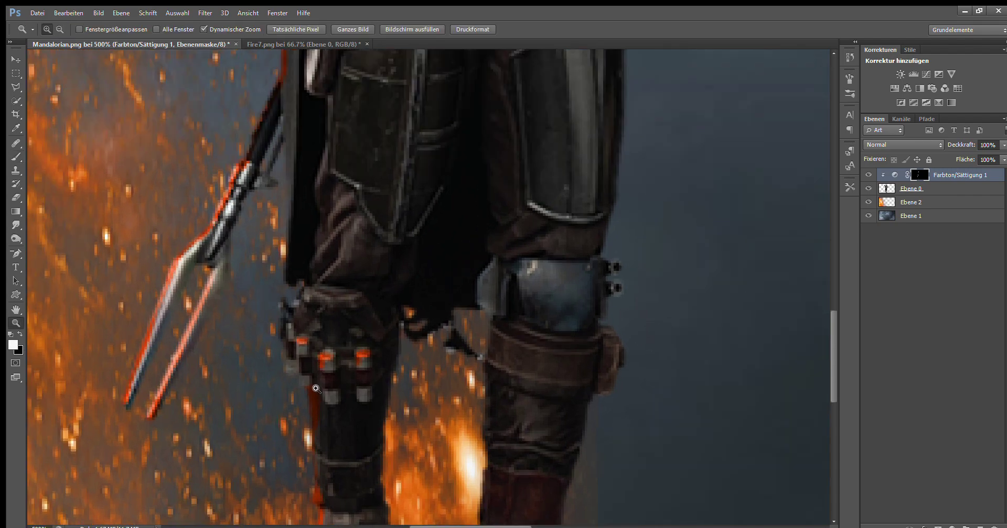
pyautogui.scroll(-2, 292, 342)
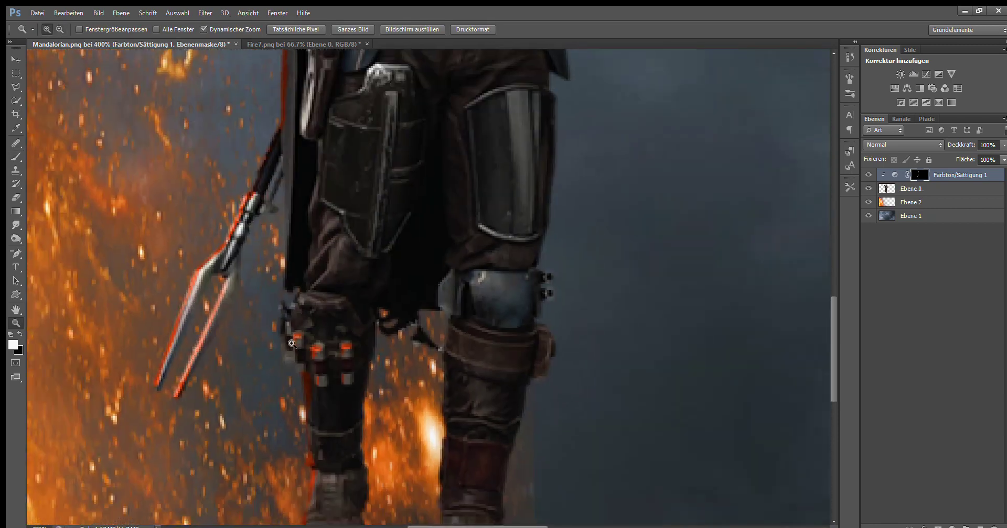
pyautogui.scroll(3, 299, 315)
pyautogui.scroll(2, 309, 269)
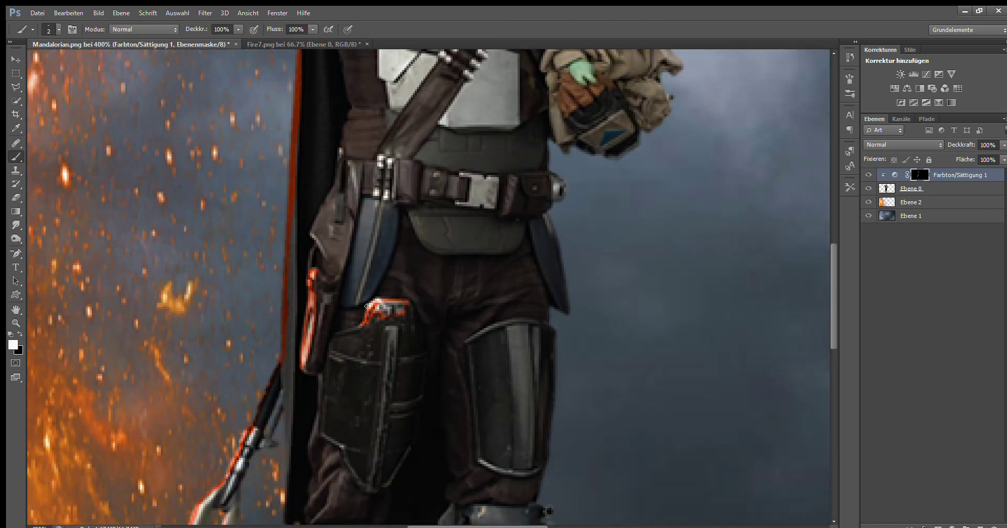
pyautogui.scroll(-3, 385, 300)
pyautogui.scroll(5, 380, 305)
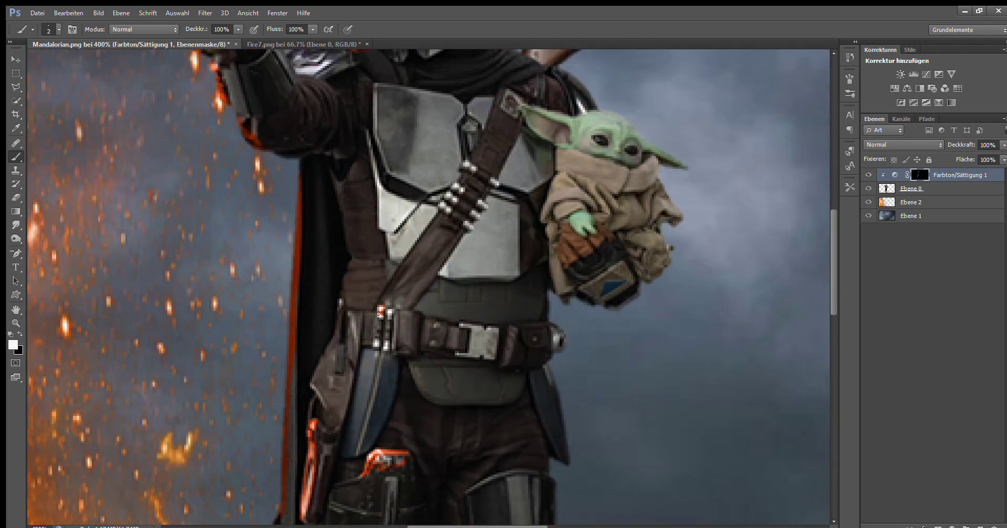
pyautogui.scroll(3, 387, 311)
pyautogui.press('x')
pyautogui.press('x')
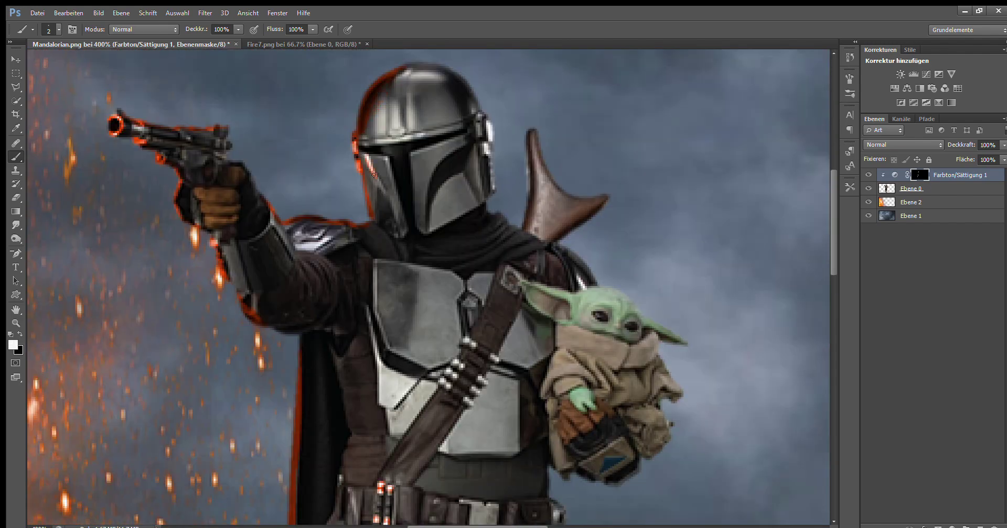
pyautogui.press('x')
pyautogui.press('x')
pyautogui.moveTo(387, 100); pyautogui.dragTo(397, 137)
pyautogui.scroll(-2, 542, 120)
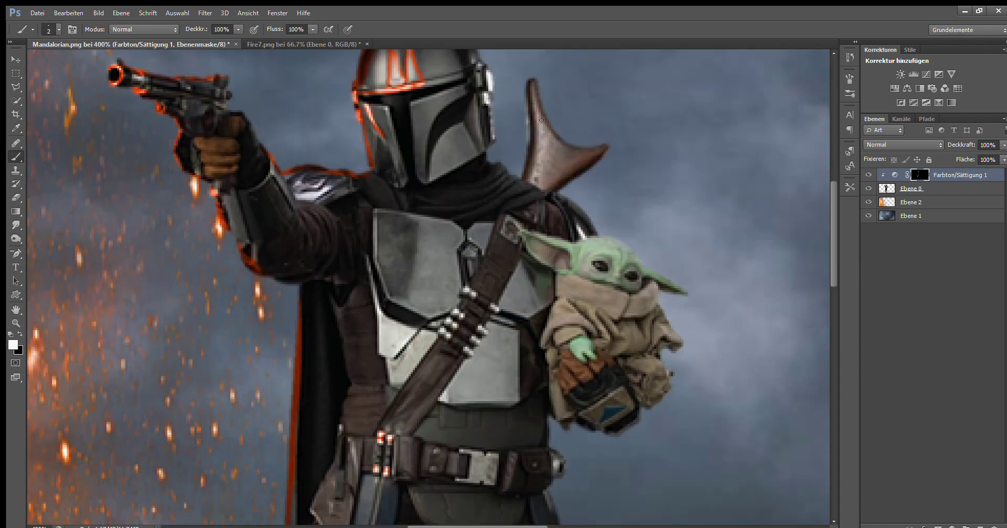
pyautogui.press('[')
pyautogui.scroll(2, 383, 136)
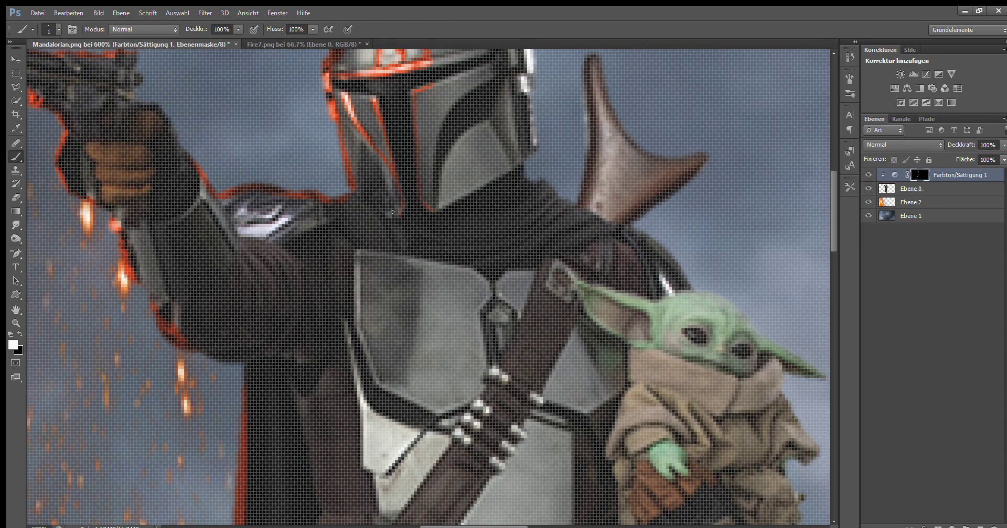
# Step: Trace thin 1 px rim-light lines on the chest plate, belt, holster and leg armour
pyautogui.scroll(-1, 285, 208)
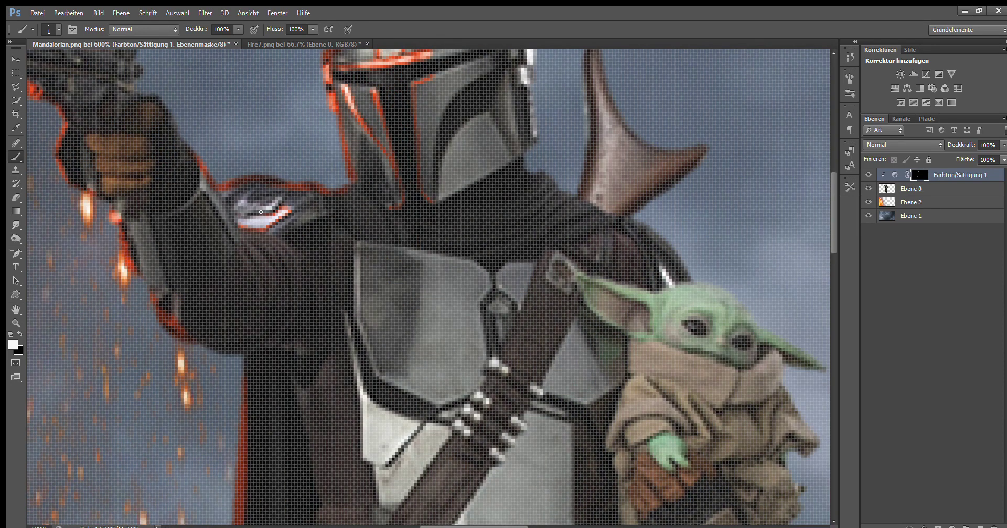
pyautogui.scroll(-5, 354, 157)
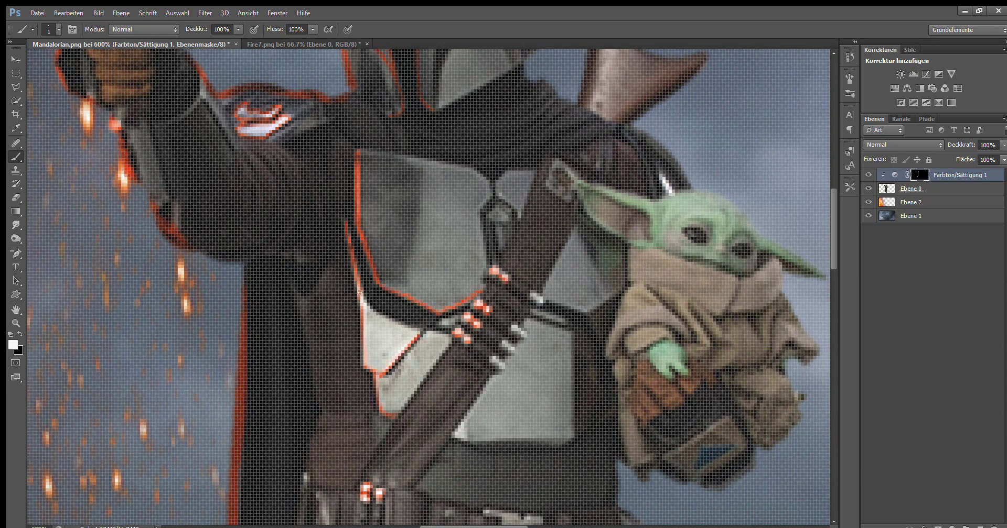
pyautogui.scroll(-5, 360, 304)
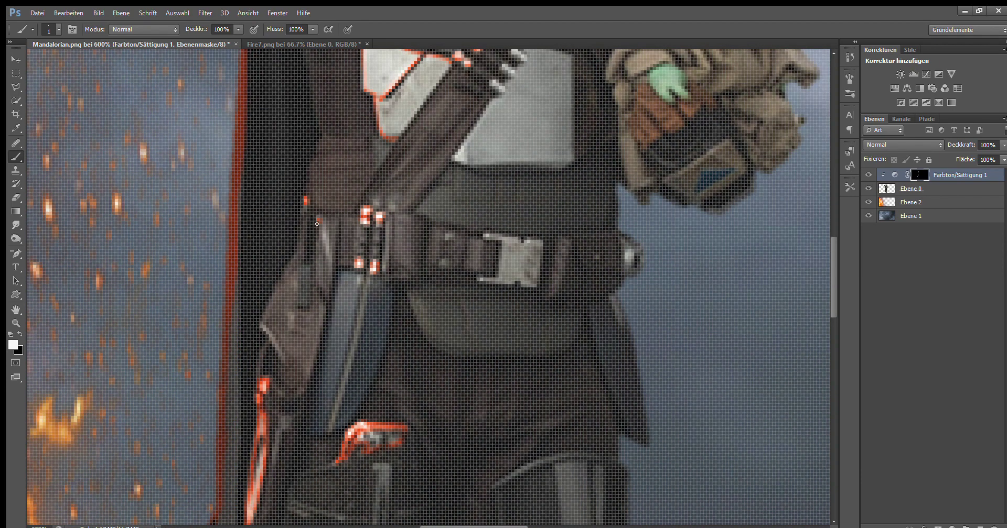
pyautogui.scroll(-6, 315, 216)
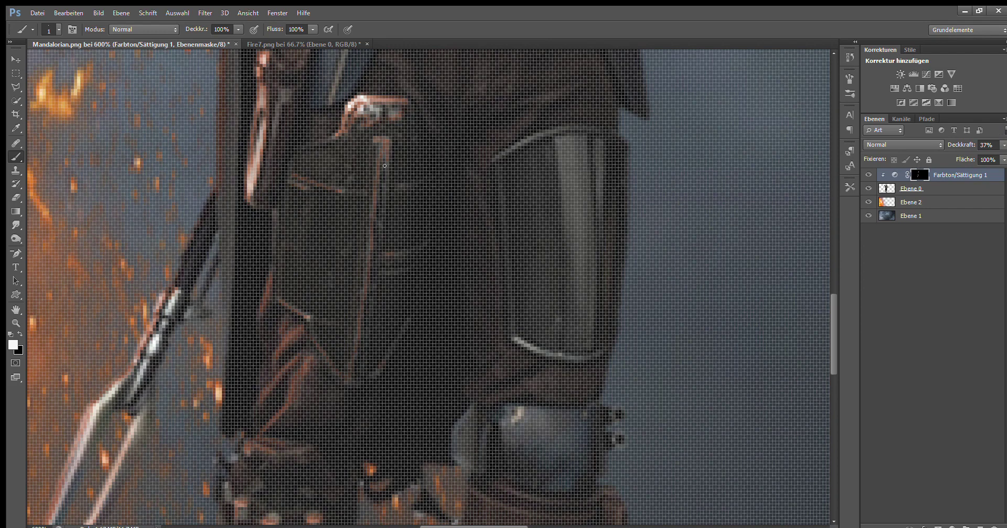
pyautogui.scroll(-10, 385, 165)
pyautogui.scroll(-10, 281, 329)
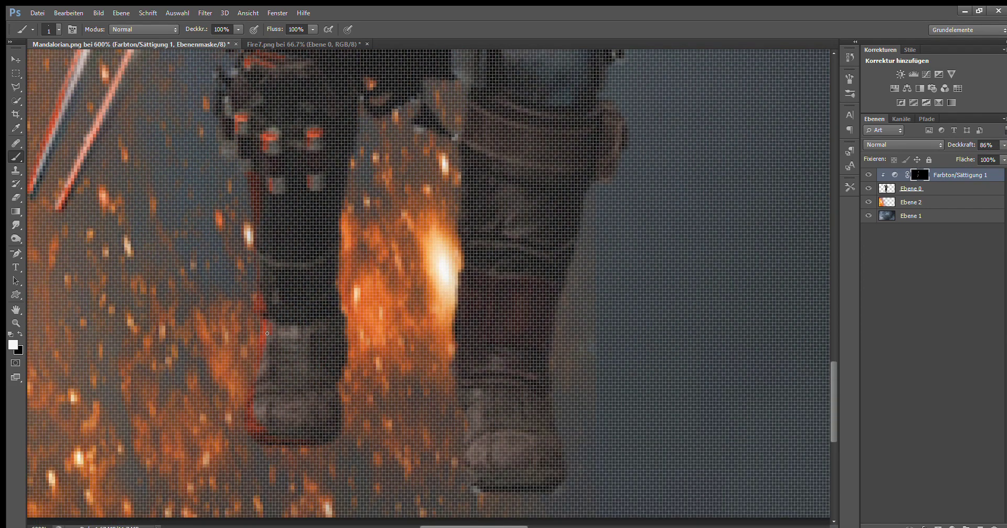
pyautogui.press(']')
pyautogui.press(']')
pyautogui.press(']')
pyautogui.press('x')
pyautogui.scroll(5, 297, 360)
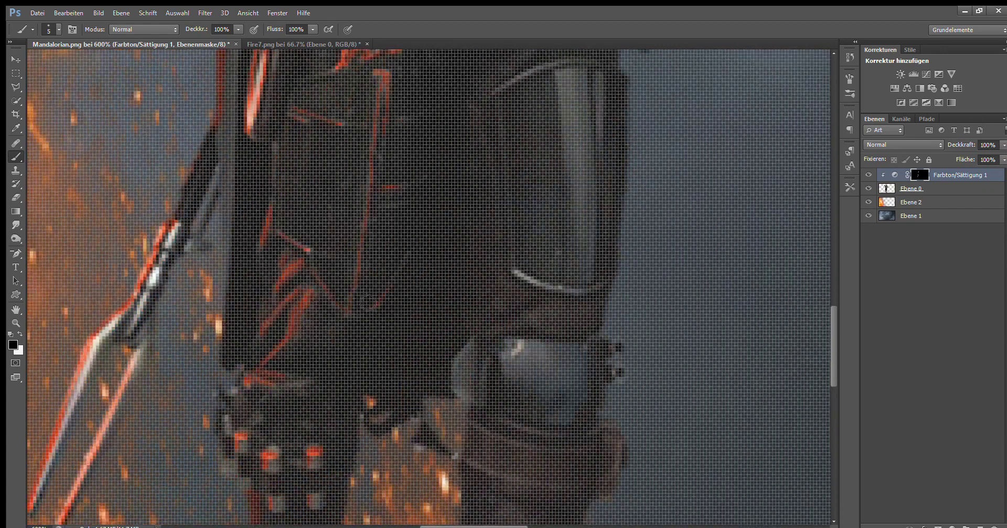
pyautogui.scroll(3, 283, 262)
pyautogui.press('[')
pyautogui.press('[')
pyautogui.press('[')
pyautogui.press('[')
pyautogui.press('x')
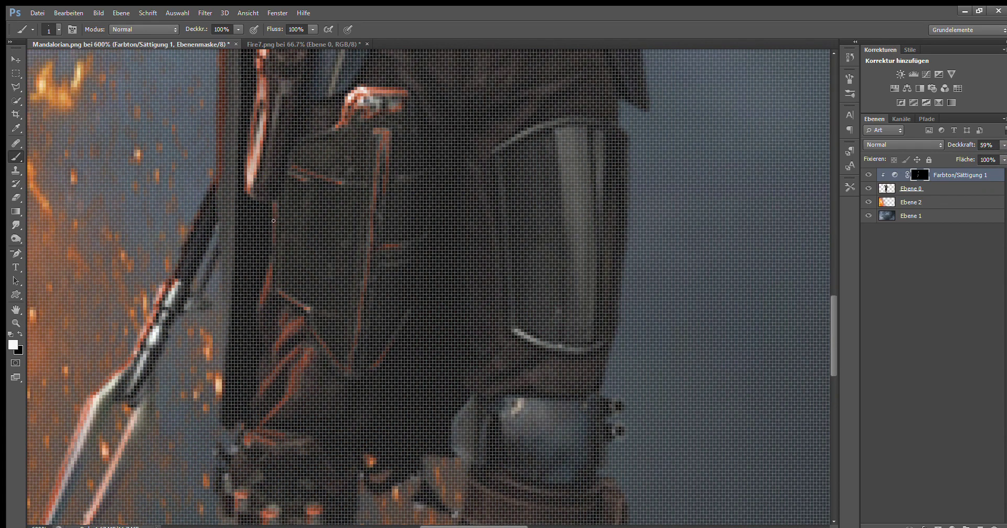
# Step: Finish the fine strokes and zoom out to view the whole figure
pyautogui.scroll(3, 395, 277)
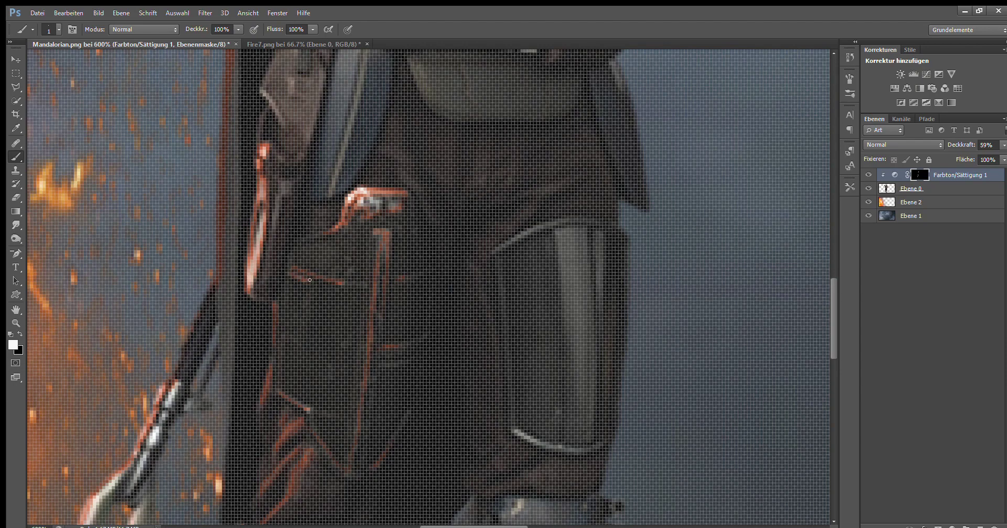
pyautogui.scroll(15, 264, 365)
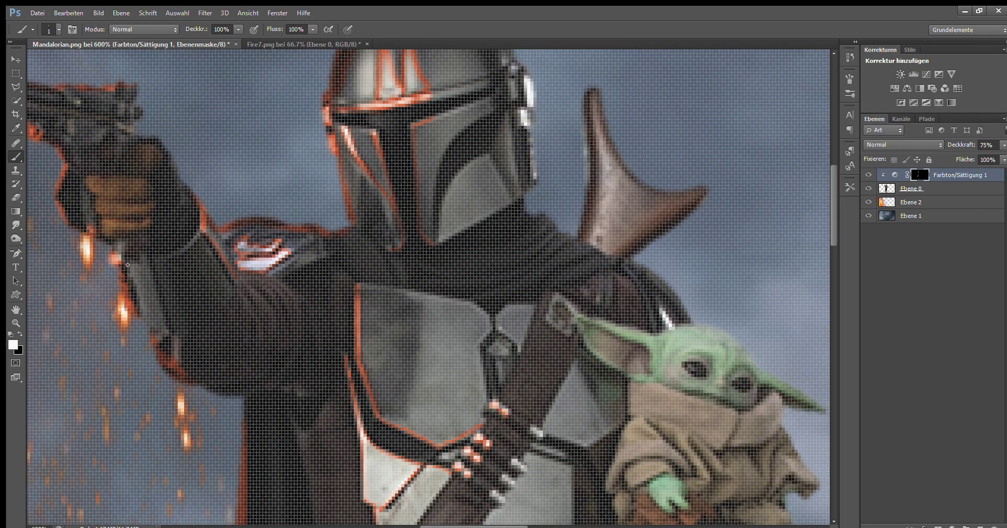
pyautogui.scroll(2, 162, 324)
pyautogui.scroll(-4, 483, 357)
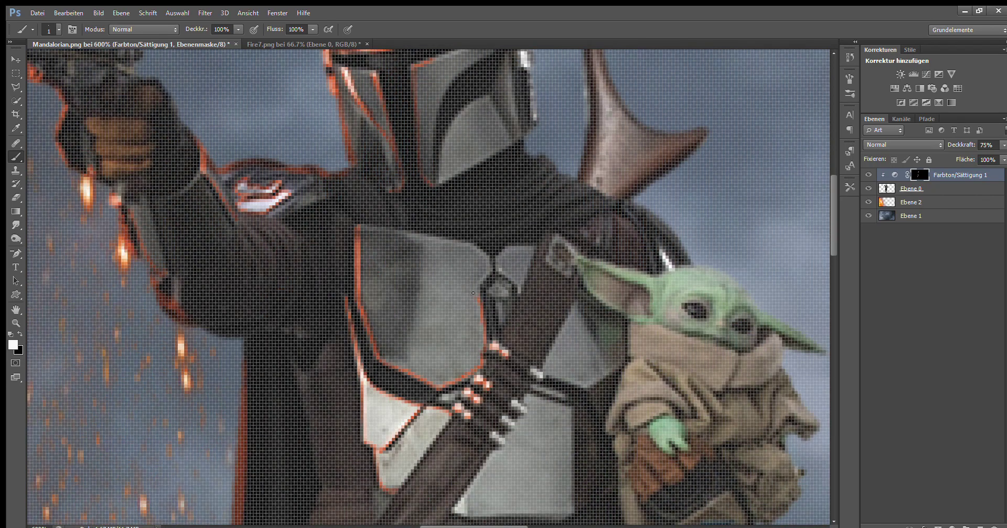
pyautogui.press('x')
pyautogui.press('z')
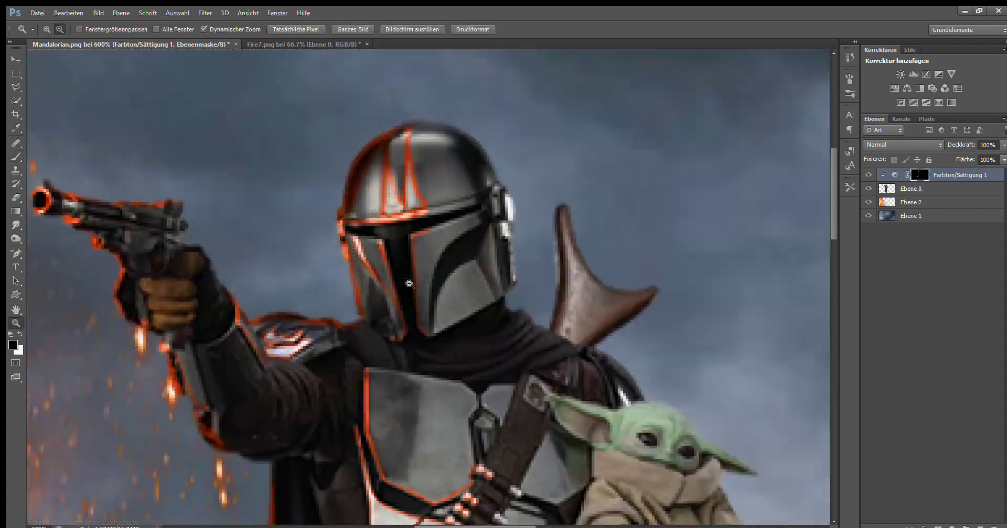
pyautogui.moveTo(480, 319)
pyautogui.mouseDown()
pyautogui.moveTo(409, 284)
pyautogui.moveTo(187, 255)
pyautogui.mouseUp()
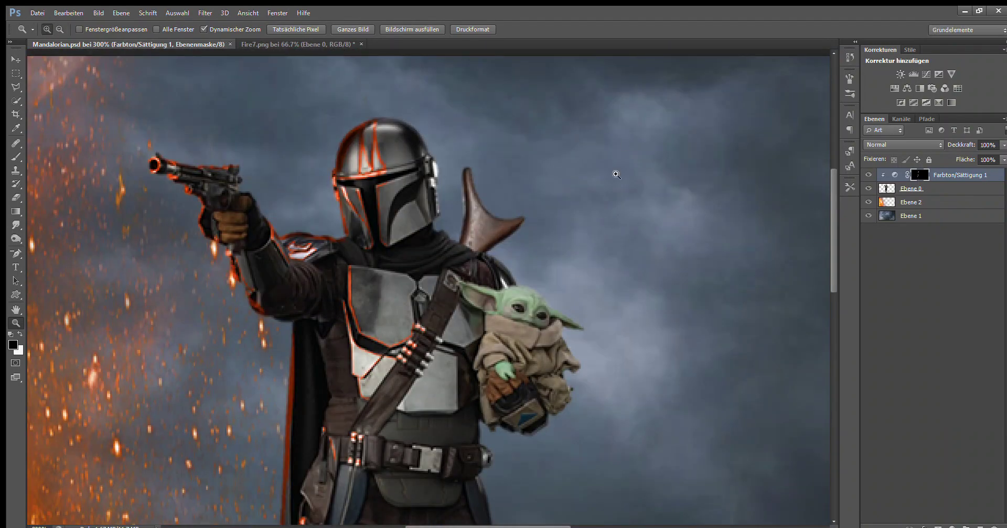
# Step: Paint orange glow onto the helmet's left side with a small white brush, then set size 2 in black
pyautogui.press('v')
pyautogui.scroll(2, 331, 158)
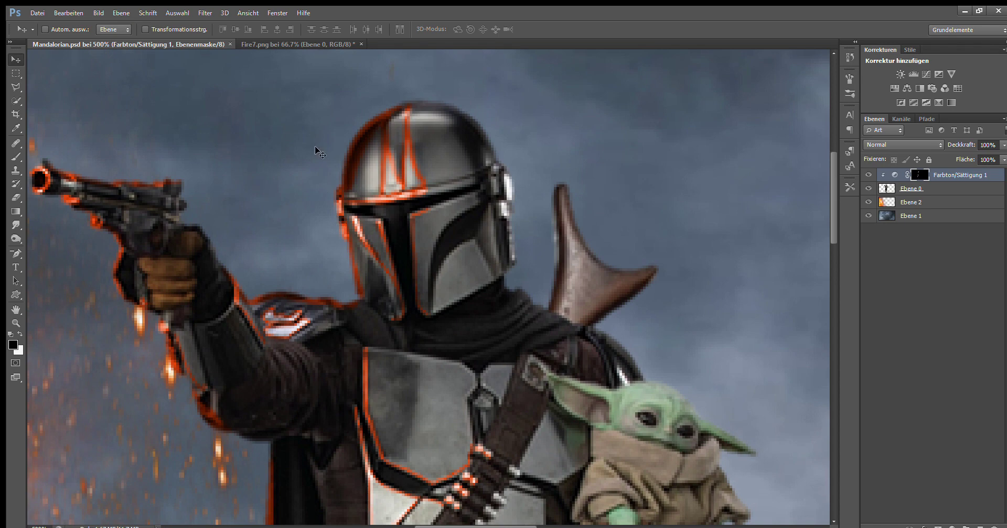
pyautogui.press('b')
pyautogui.press('x')
pyautogui.press('[')
pyautogui.press('[')
pyautogui.moveTo(373, 184); pyautogui.dragTo(375, 159)
pyautogui.press('x')
pyautogui.press('[')
pyautogui.press('[')
pyautogui.press('[')
# Step: Preview the Hue/Saturation layer at 49% opacity, restore it to 100%, and re-target its mask
pyautogui.moveTo(1003, 145); pyautogui.dragTo(976, 153)
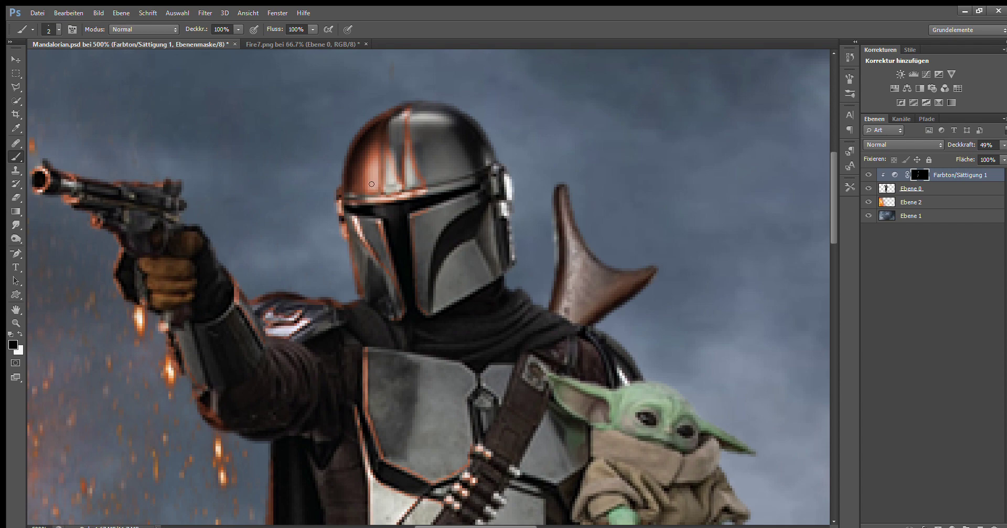
pyautogui.moveTo(982, 158); pyautogui.dragTo(1005, 155)
pyautogui.click(970, 252)
pyautogui.scroll(-5, 420, 288)
pyautogui.scroll(6, 419, 288)
pyautogui.scroll(2, 419, 289)
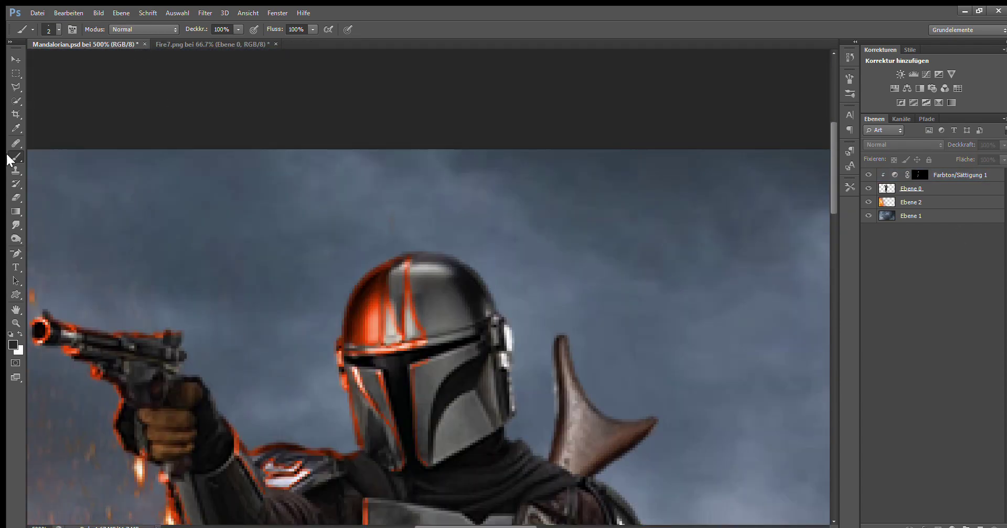
pyautogui.hotkey('alt', '.')
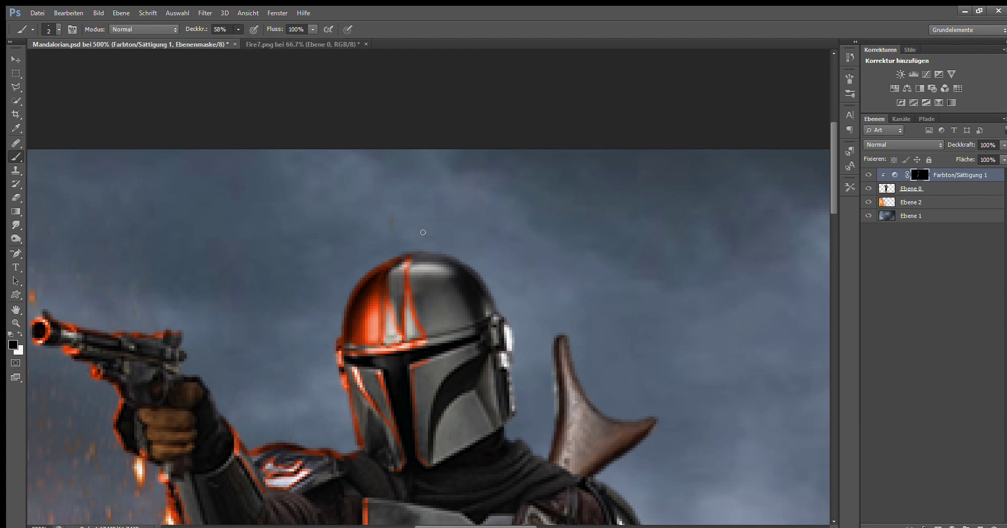
# Step: Tone down the orange along the helmet's left edge with black at 36% brush opacity
pyautogui.moveTo(367, 343); pyautogui.dragTo(370, 315)
pyautogui.scroll(-10, 633, 363)
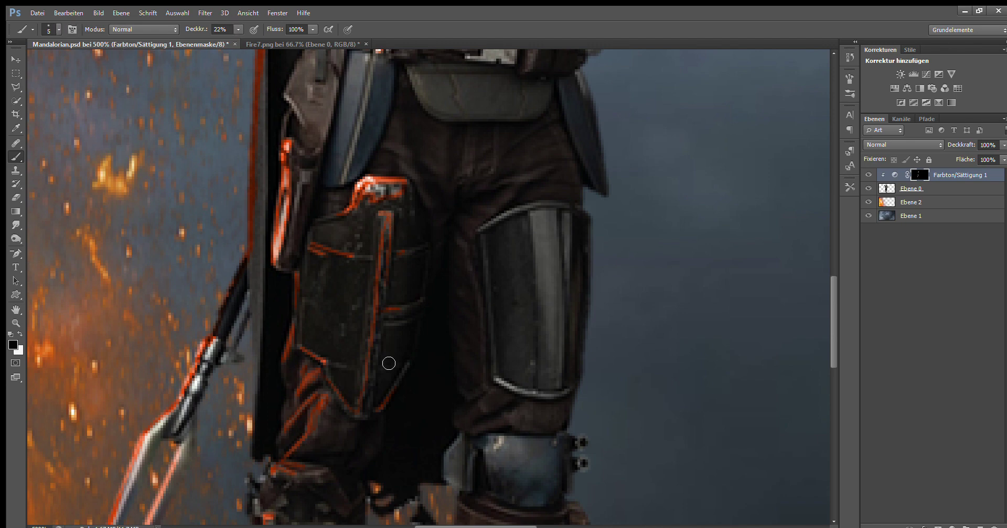
pyautogui.scroll(-4, 386, 360)
pyautogui.scroll(3, 266, 486)
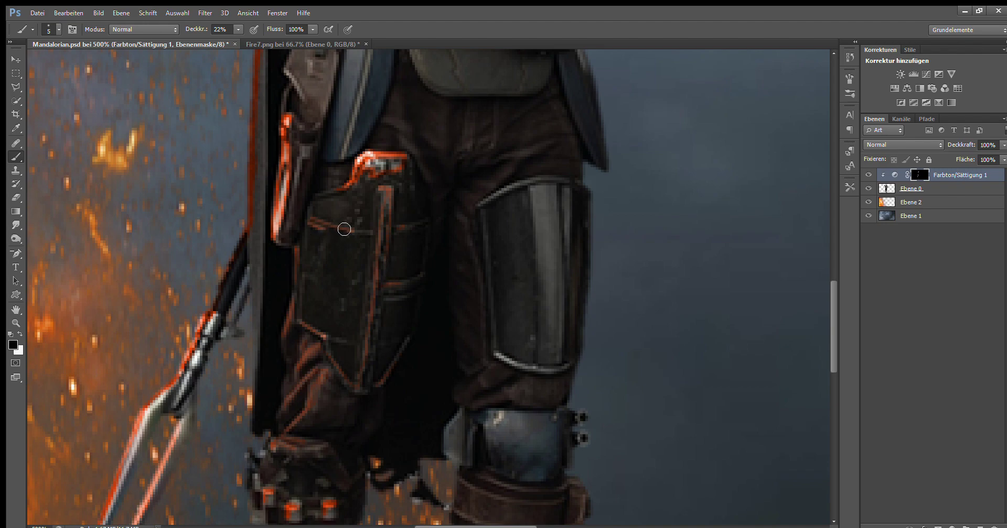
pyautogui.scroll(5, 453, 385)
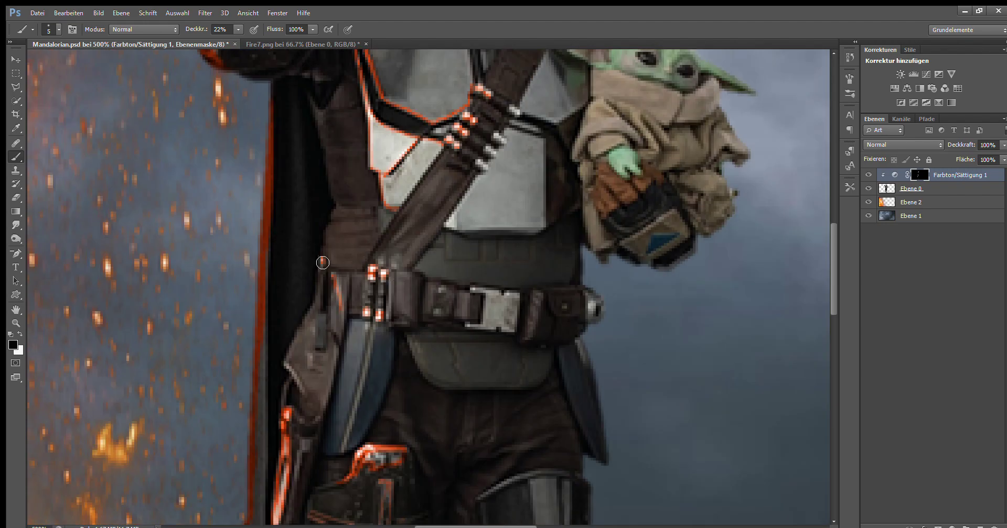
pyautogui.scroll(5, 371, 291)
pyautogui.press('3')
pyautogui.press('6')
pyautogui.scroll(-2, 606, 191)
pyautogui.scroll(-3, 607, 191)
pyautogui.press('x')
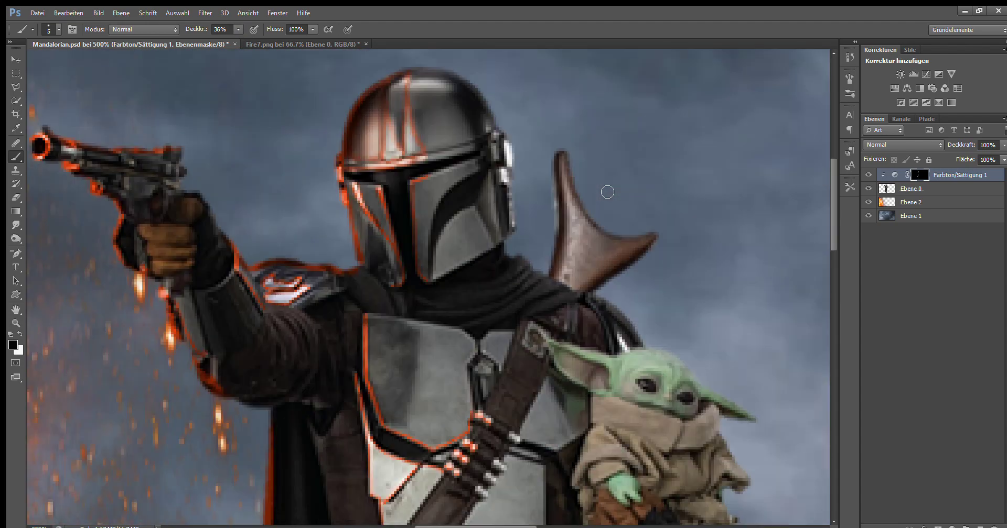
pyautogui.press('0')
pyautogui.moveTo(378, 320)
pyautogui.mouseDown()
pyautogui.moveTo(384, 403)
pyautogui.moveTo(447, 431)
pyautogui.mouseUp()
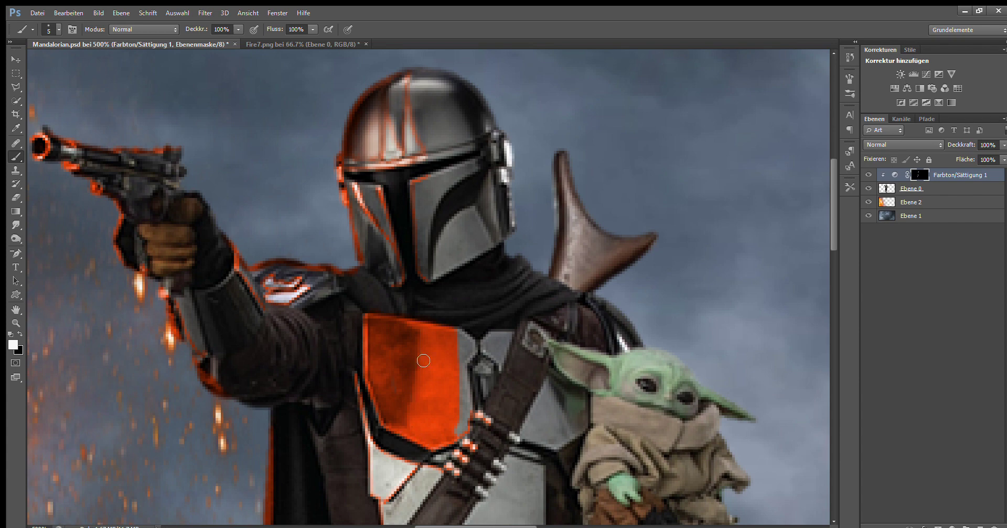
# Step: Paint orange over the left chest plate, then soften it with black at 61% and 28% opacity
pyautogui.moveTo(460, 427); pyautogui.dragTo(466, 420)
pyautogui.press('x')
pyautogui.press('6')
pyautogui.press('1')
pyautogui.moveTo(445, 335)
pyautogui.mouseDown()
pyautogui.moveTo(460, 432)
pyautogui.moveTo(400, 342)
pyautogui.moveTo(411, 411)
pyautogui.moveTo(453, 427)
pyautogui.moveTo(456, 344)
pyautogui.mouseUp()
pyautogui.press('2')
pyautogui.press('8')
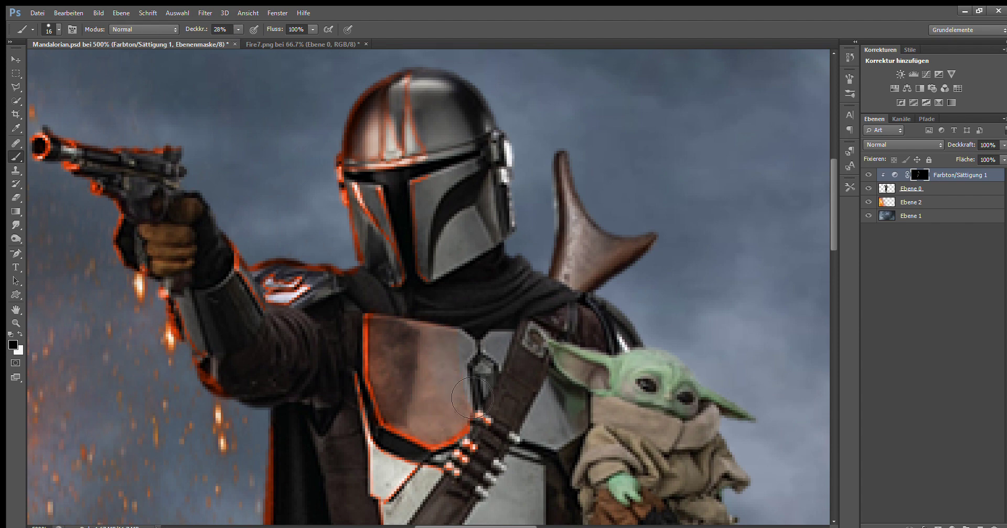
pyautogui.scroll(-3, 691, 327)
pyautogui.scroll(2, 691, 327)
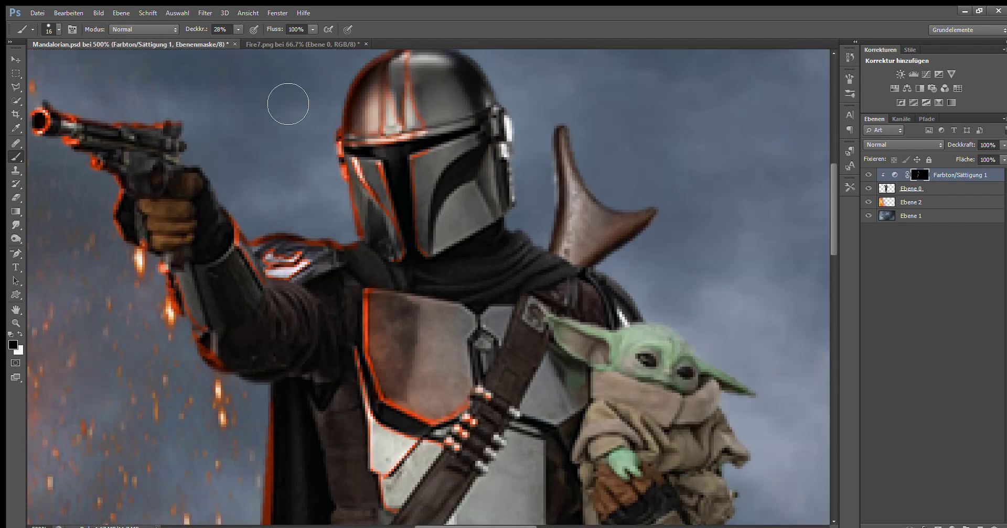
pyautogui.press('5')
pyautogui.scroll(3, 456, 82)
pyautogui.press('0')
pyautogui.press(']')
pyautogui.press(']')
pyautogui.press(']')
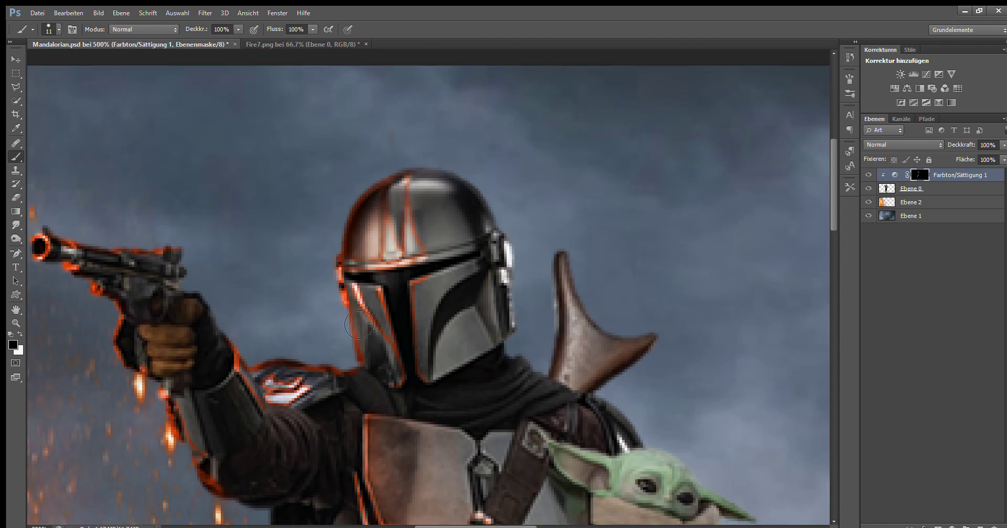
# Step: Paint orange onto the helmet's left cheek plate, then soften it with a size-3 black brush at 60%
pyautogui.press('x')
pyautogui.moveTo(348, 293); pyautogui.dragTo(372, 308)
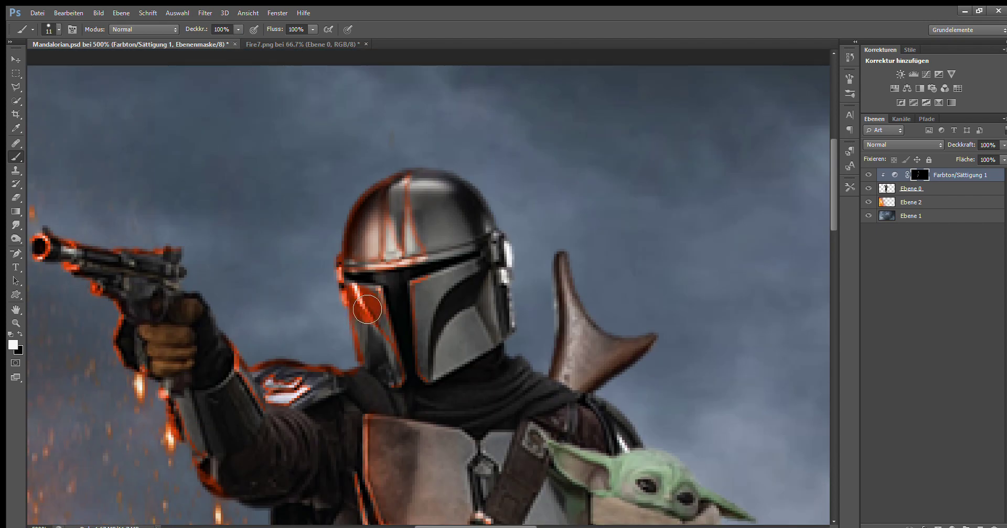
pyautogui.press('x')
pyautogui.press('[')
pyautogui.press('[')
pyautogui.press('[')
pyautogui.press('[')
pyautogui.press('[')
pyautogui.press('[')
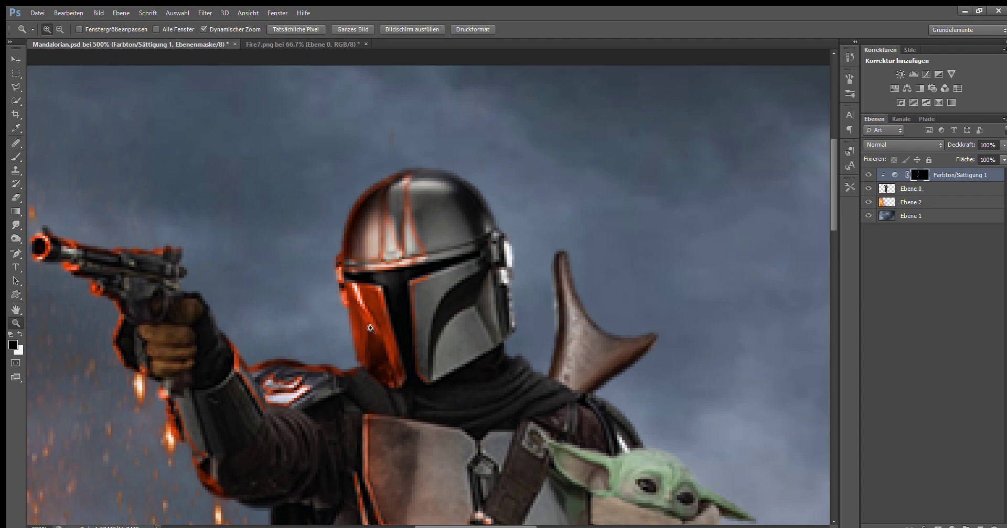
pyautogui.scroll(3, 368, 331)
pyautogui.press('6')
pyautogui.moveTo(375, 378)
pyautogui.mouseDown()
pyautogui.moveTo(377, 272)
pyautogui.moveTo(378, 297)
pyautogui.moveTo(350, 287)
pyautogui.moveTo(408, 384)
pyautogui.moveTo(352, 262)
pyautogui.moveTo(405, 415)
pyautogui.moveTo(342, 296)
pyautogui.mouseUp()
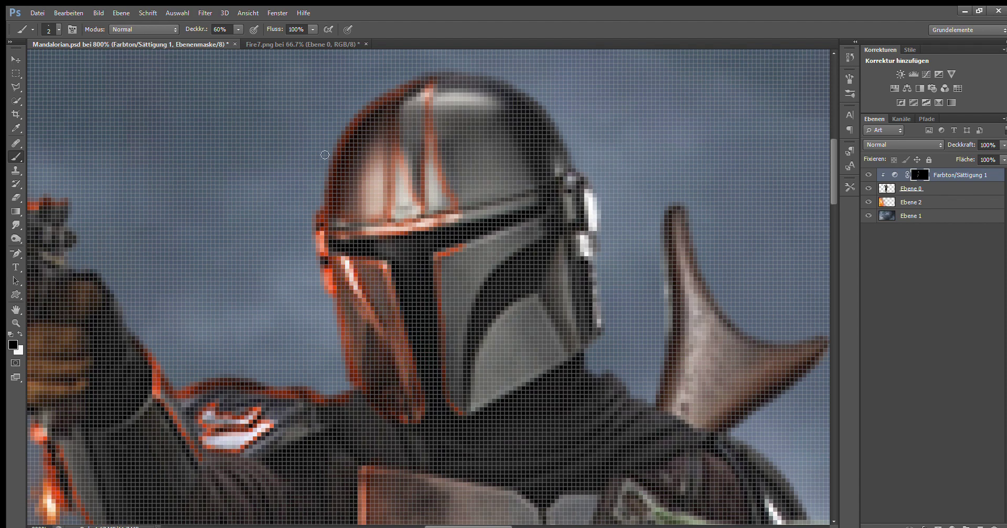
# Step: Zoom to 400% on the helmet and set up a soft mask brush at about 17-18% opacity
pyautogui.press('z')
pyautogui.keyDown('alt'); pyautogui.click(369, 320); pyautogui.keyUp('alt')
pyautogui.press('b')
pyautogui.press('x')
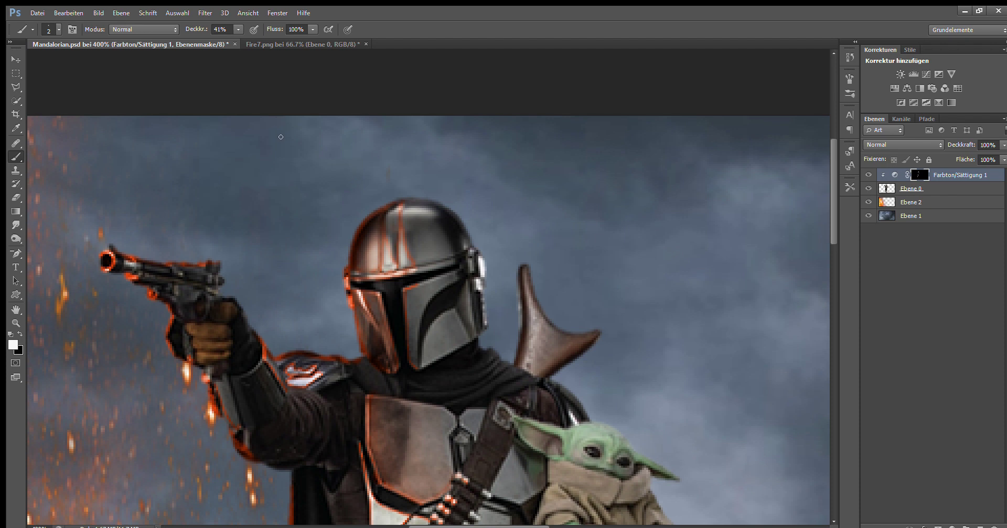
pyautogui.moveTo(238, 30); pyautogui.dragTo(221, 39)
pyautogui.press('x')
pyautogui.scroll(-3, 385, 227)
pyautogui.press('x')
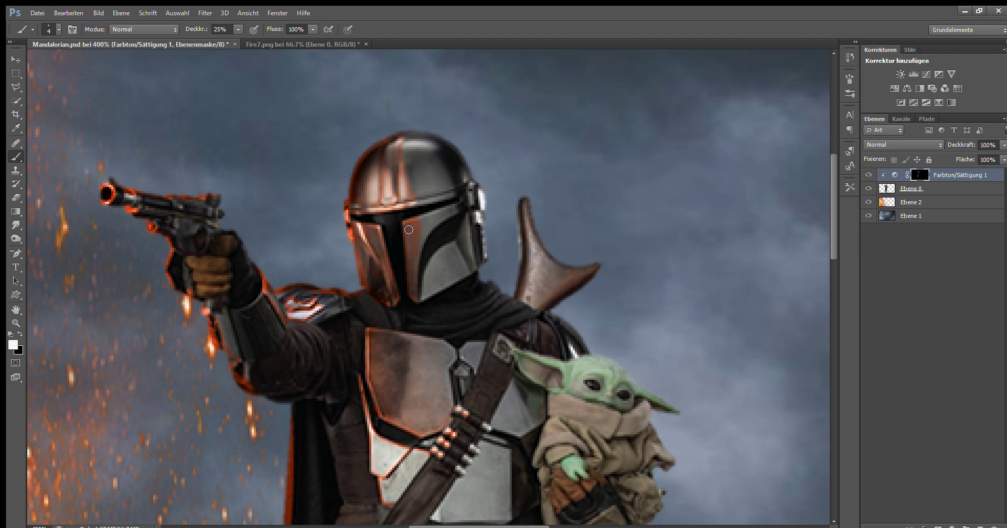
pyautogui.press('x')
pyautogui.press('1')
pyautogui.press('7')
# Step: Paint orange glow in white at 54% opacity along the weapon's blade
pyautogui.press('z')
pyautogui.scroll(-5, 424, 162)
pyautogui.scroll(5, 409, 419)
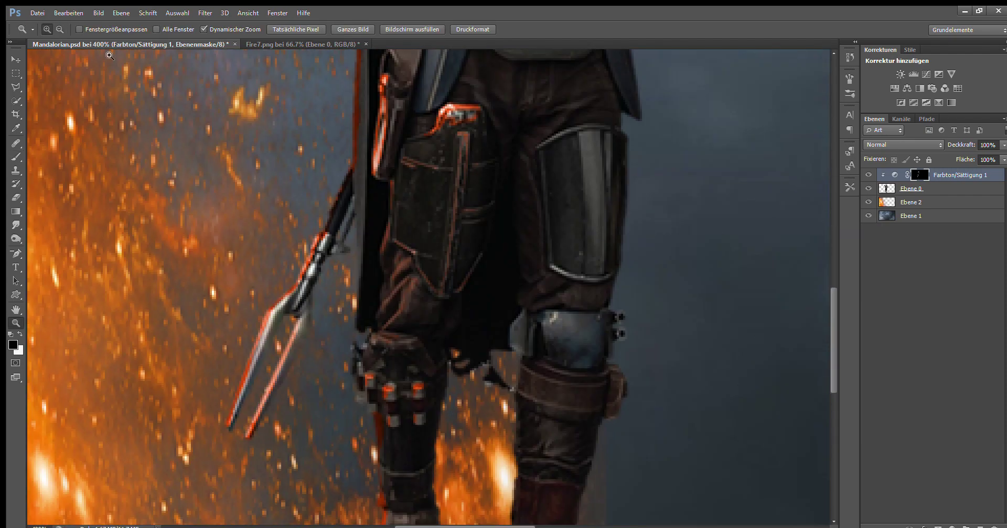
pyautogui.press('b')
pyautogui.press('x')
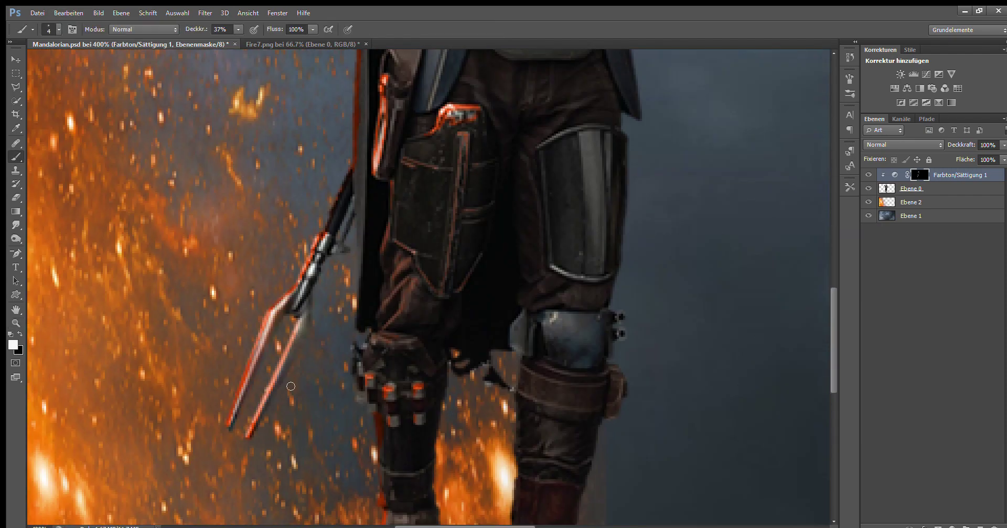
pyautogui.press('5')
pyautogui.press('4')
pyautogui.moveTo(307, 276); pyautogui.dragTo(311, 271)
# Step: Warm the left boot's ankle with reddish glow at 30% opacity, using brush sizes 2-5
pyautogui.scroll(-3, 344, 252)
pyautogui.press('3')
pyautogui.moveTo(393, 429); pyautogui.dragTo(422, 405)
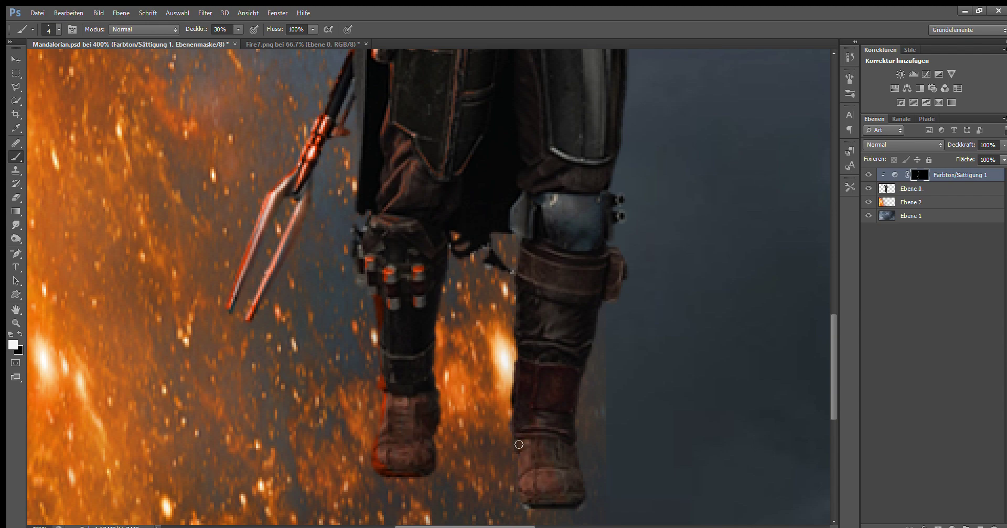
pyautogui.scroll(10, 545, 204)
pyautogui.scroll(-10, 472, 246)
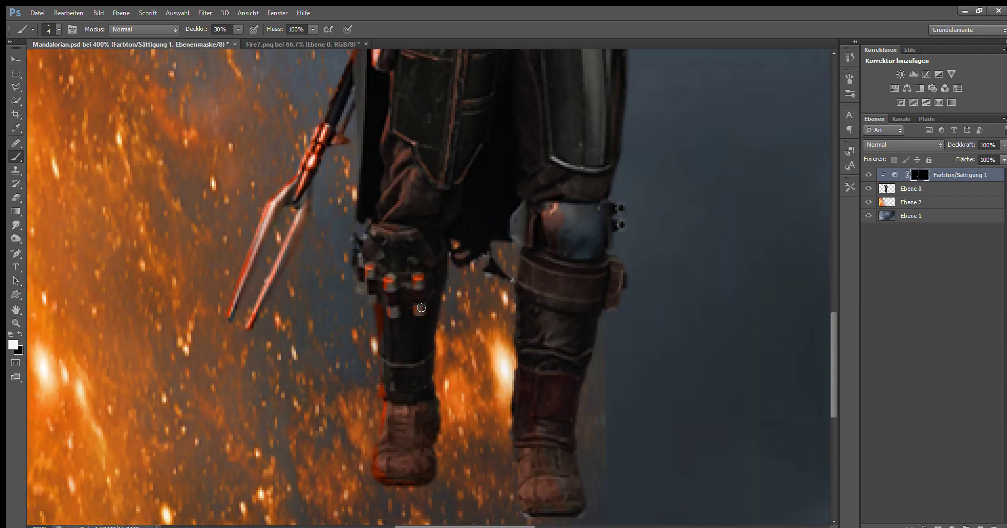
pyautogui.scroll(3, 391, 361)
pyautogui.press('[')
pyautogui.press('[')
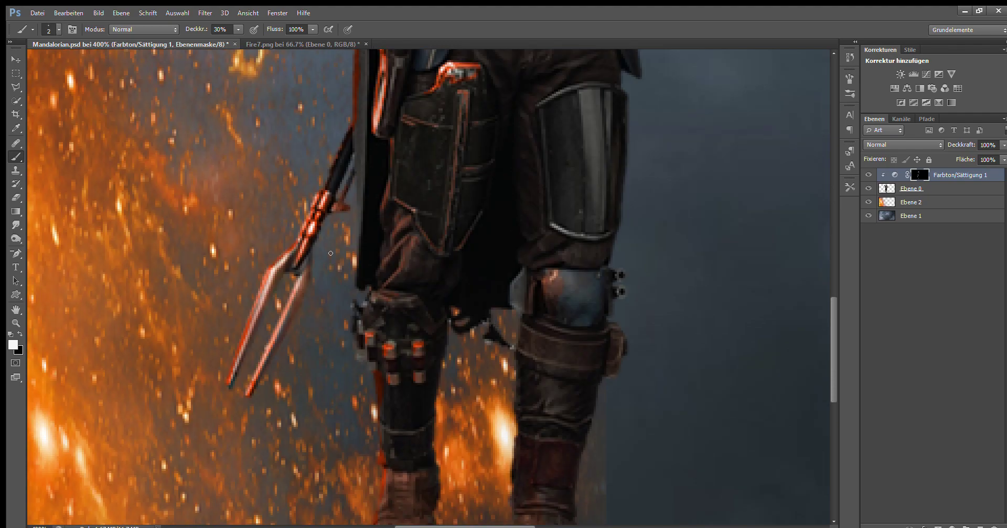
pyautogui.keyDown('alt'); pyautogui.scroll(2, 391, 360); pyautogui.keyUp('alt')
pyautogui.scroll(-1, 446, 370)
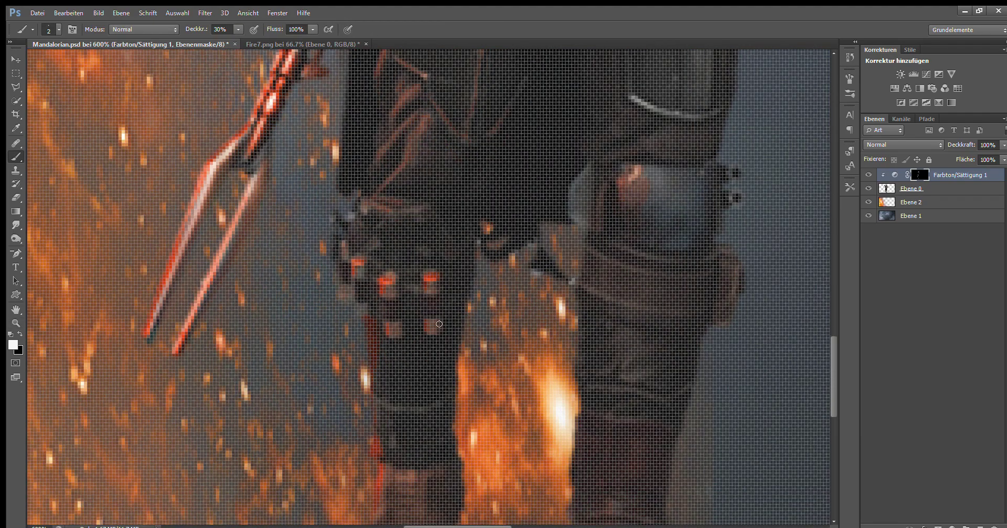
pyautogui.scroll(-3, 501, 378)
pyautogui.scroll(2, 501, 378)
pyautogui.scroll(5, 501, 378)
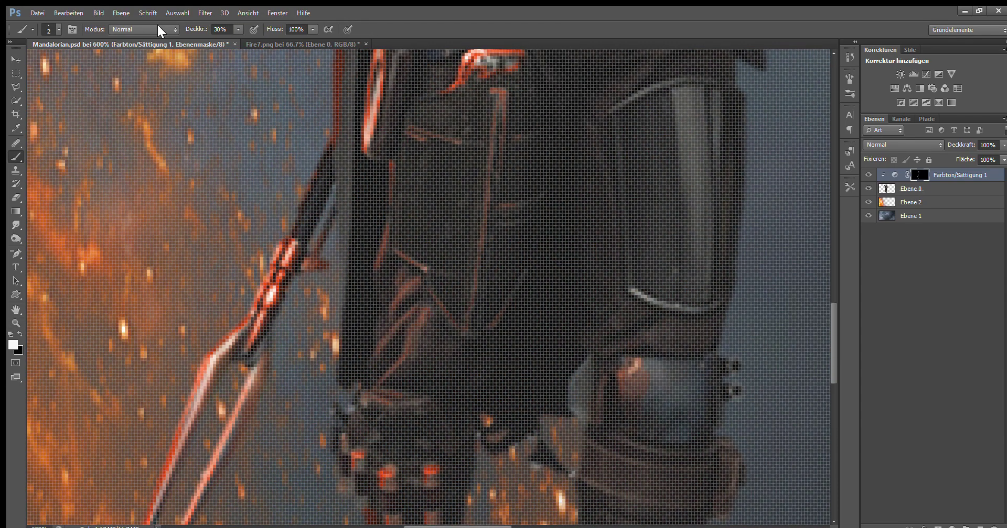
pyautogui.scroll(-6, 537, 479)
pyautogui.press(']')
pyautogui.press(']')
pyautogui.press(']')
# Step: Brighten the left boot with orange glow, using 68%, 41% and 27% opacity while swapping black and white
pyautogui.press('x')
pyautogui.scroll(-1, 438, 379)
pyautogui.scroll(-1, 445, 434)
pyautogui.scroll(-1, 443, 314)
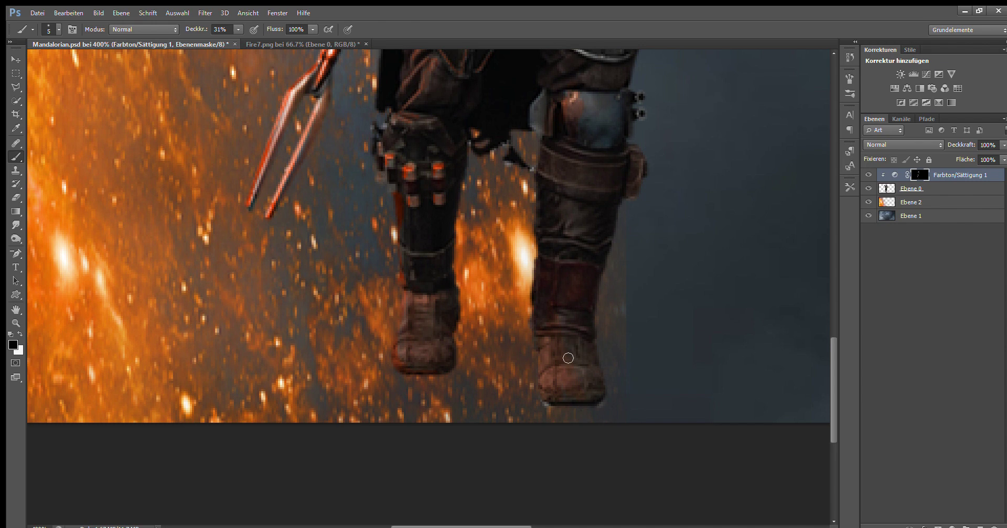
pyautogui.press('6')
pyautogui.press('8')
pyautogui.press('x')
pyautogui.scroll(1, 533, 333)
pyautogui.scroll(-2, 533, 333)
pyautogui.press('x')
pyautogui.press('4')
pyautogui.press('1')
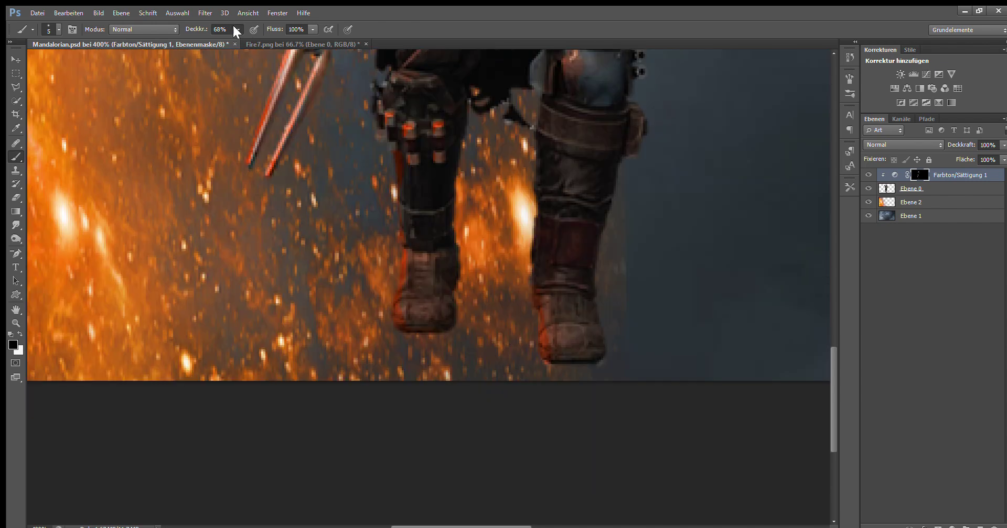
pyautogui.press('2')
pyautogui.press('7')
pyautogui.press('x')
pyautogui.moveTo(408, 313)
pyautogui.mouseDown()
pyautogui.moveTo(422, 307)
pyautogui.moveTo(421, 268)
pyautogui.moveTo(420, 302)
pyautogui.mouseUp()
# Step: Set a black size-10 brush and zoom out to view the whole image
pyautogui.press('x')
pyautogui.press('x')
pyautogui.scroll(2, 567, 339)
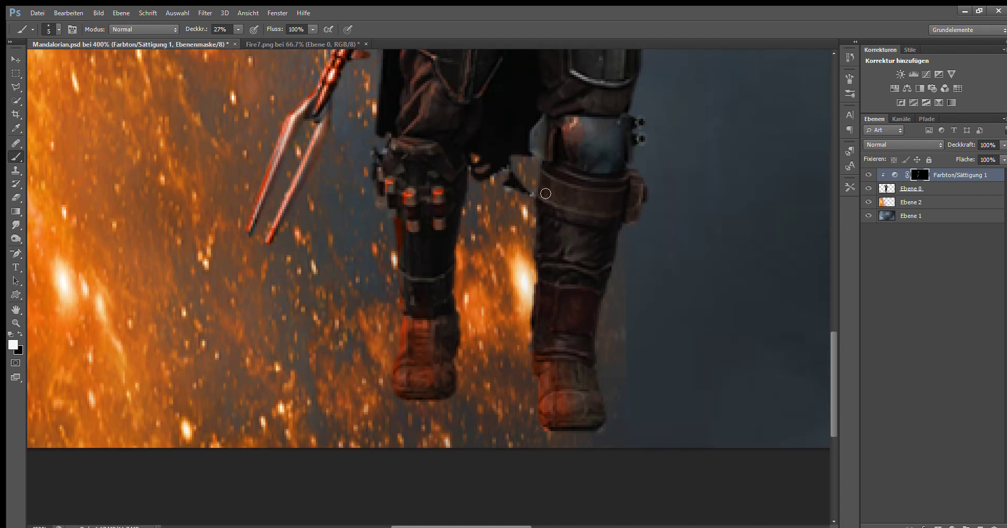
pyautogui.press(']')
pyautogui.press(']')
pyautogui.press(']')
pyautogui.press('x')
pyautogui.press('t')
pyautogui.press('z')
pyautogui.keyDown('alt'); pyautogui.click(697, 247); pyautogui.keyUp('alt')
pyautogui.keyDown('alt'); pyautogui.click(696, 247); pyautogui.keyUp('alt')
# Step: Zoom in on the figure and set a white size-1 brush at 79% opacity
pyautogui.keyDown('alt'); pyautogui.click(516, 279); pyautogui.keyUp('alt')
pyautogui.keyDown('alt'); pyautogui.click(516, 279); pyautogui.keyUp('alt')
pyautogui.keyDown('alt'); pyautogui.click(517, 279); pyautogui.keyUp('alt')
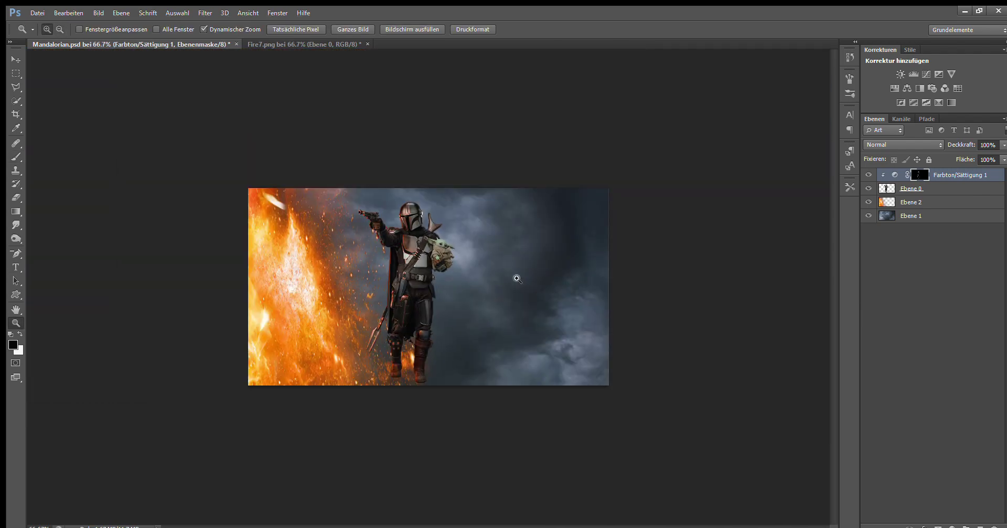
pyautogui.hotkey('ctrl', '+')
pyautogui.hotkey('ctrl', '+')
pyautogui.hotkey('ctrl', '+')
pyautogui.press('b')
pyautogui.press('7')
pyautogui.press('9')
pyautogui.hotkey('ctrl', '+')
pyautogui.press('x')
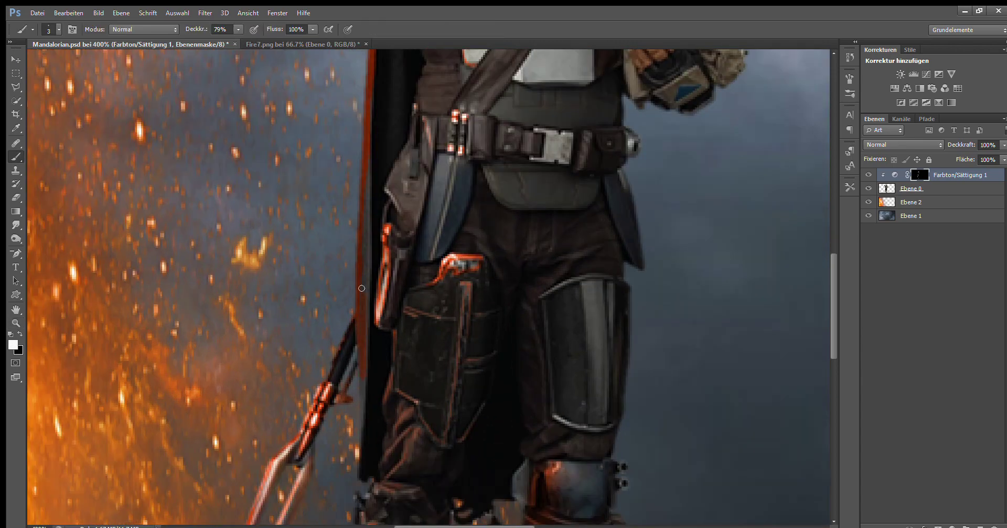
pyautogui.scroll(2, 365, 222)
pyautogui.scroll(-3, 361, 251)
pyautogui.press('[')
pyautogui.press('[')
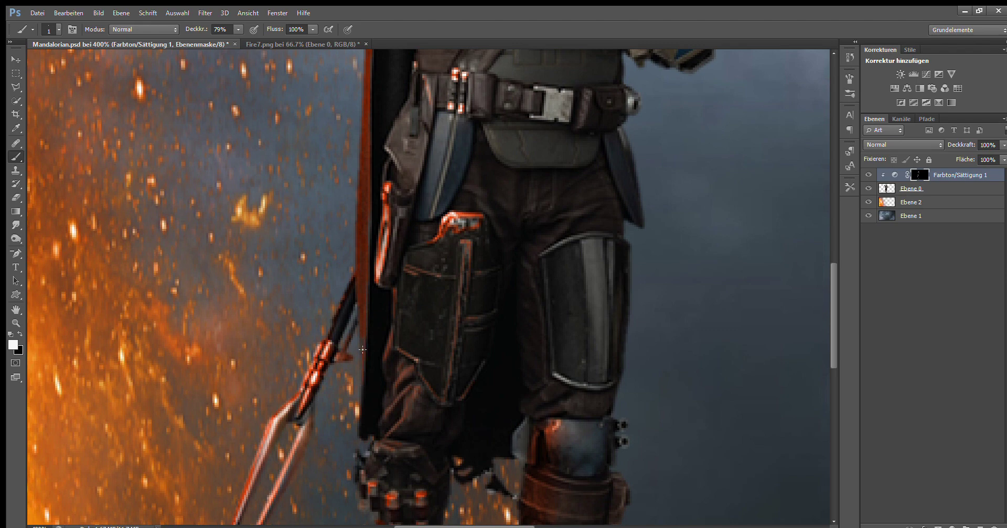
# Step: Move the view up toward the belt and switch to a black size-2 brush at 40% opacity
pyautogui.scroll(3, 362, 365)
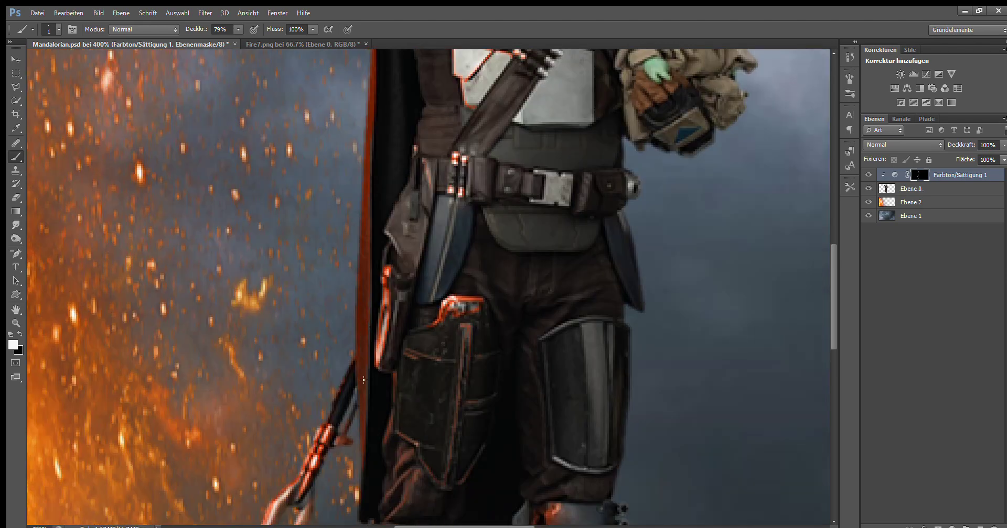
pyautogui.moveTo(363, 379); pyautogui.dragTo(750, 267)
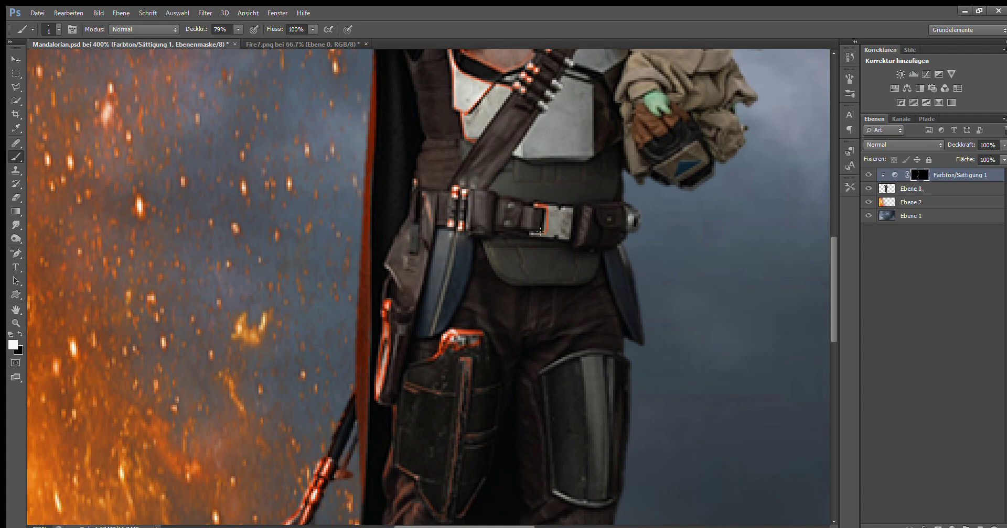
pyautogui.scroll(-3, 542, 211)
pyautogui.scroll(2, 542, 211)
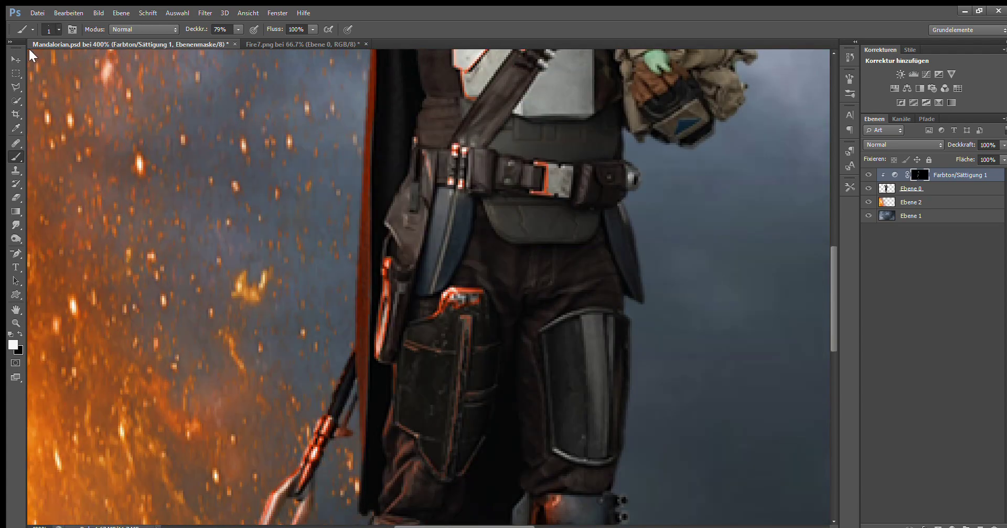
pyautogui.press(']')
pyautogui.press('4')
pyautogui.press('x')
pyautogui.moveTo(364, 255); pyautogui.dragTo(366, 302)
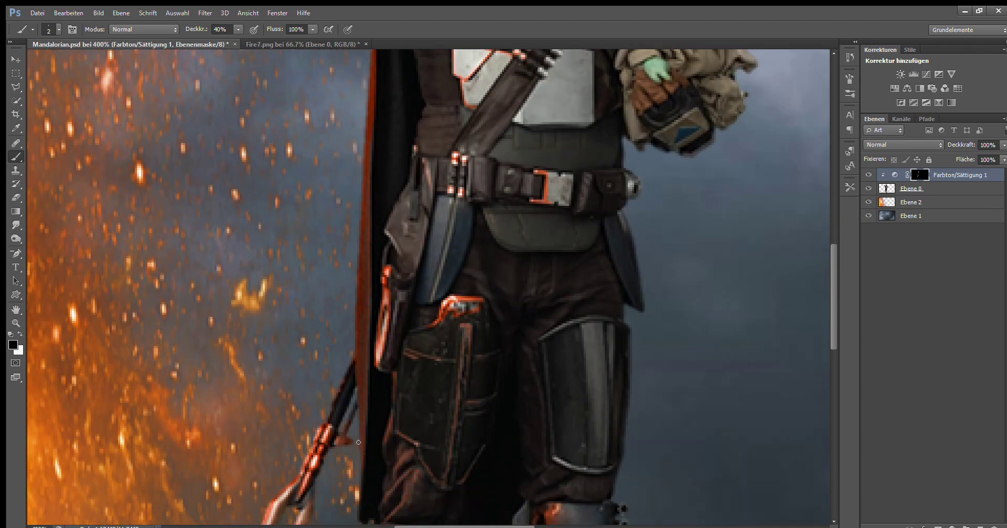
# Step: Touch up the glow on the legs and sheath with a size-3 brush, alternating white and black
pyautogui.scroll(2, 365, 269)
pyautogui.scroll(-5, 365, 269)
pyautogui.scroll(4, 365, 269)
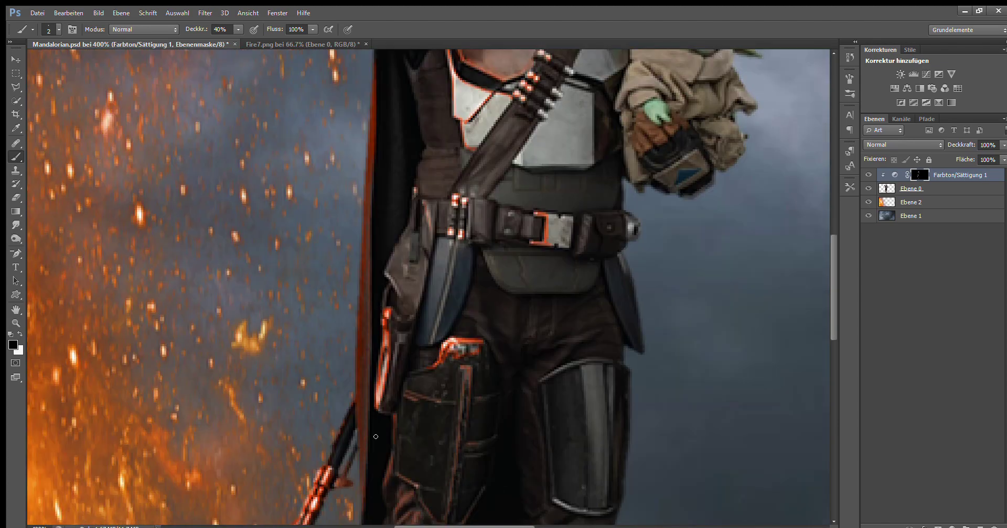
pyautogui.scroll(1, 315, 210)
pyautogui.press(']')
pyautogui.press('x')
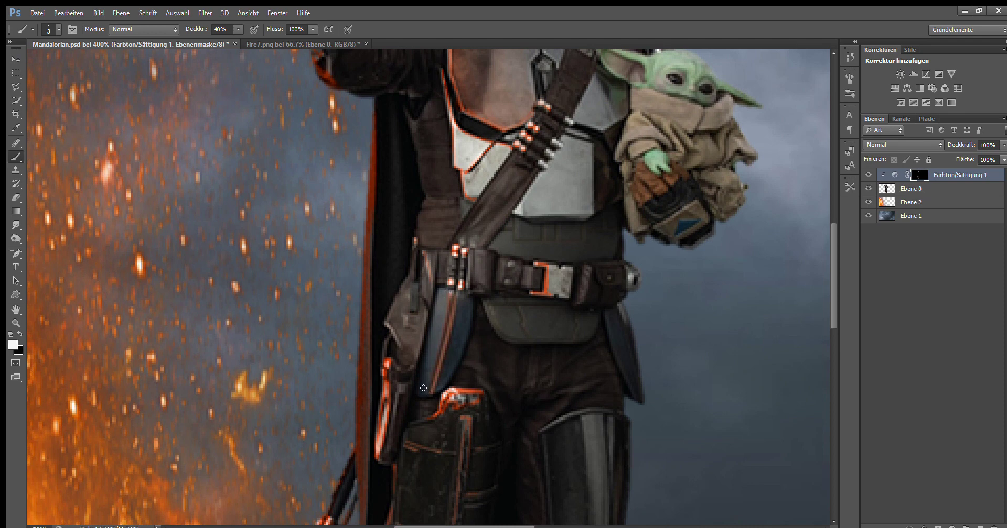
pyautogui.press('x')
pyautogui.press('x')
pyautogui.press('x')
# Step: Paint the orange glow onto the chest armour in white at 100% opacity
pyautogui.scroll(3, 445, 291)
pyautogui.press('x')
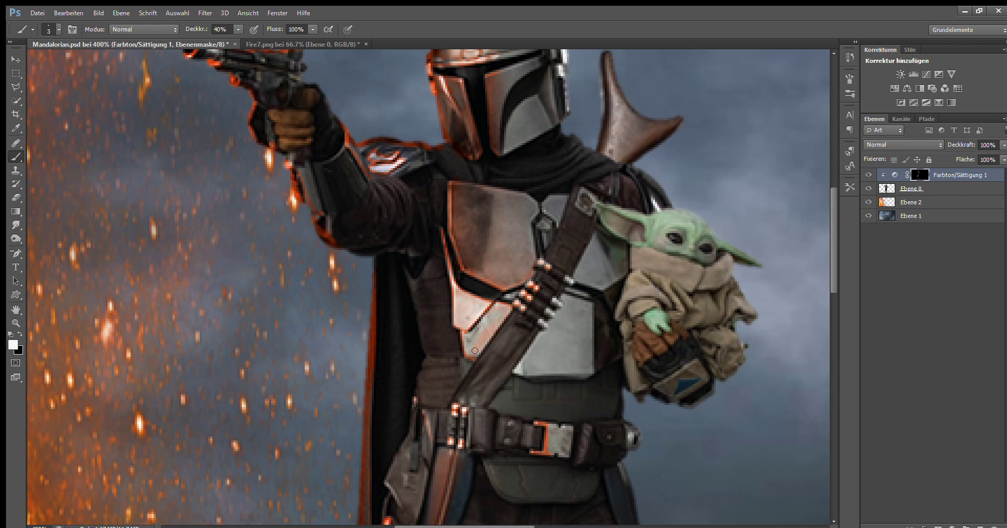
pyautogui.press('6')
pyautogui.press('6')
pyautogui.press('x')
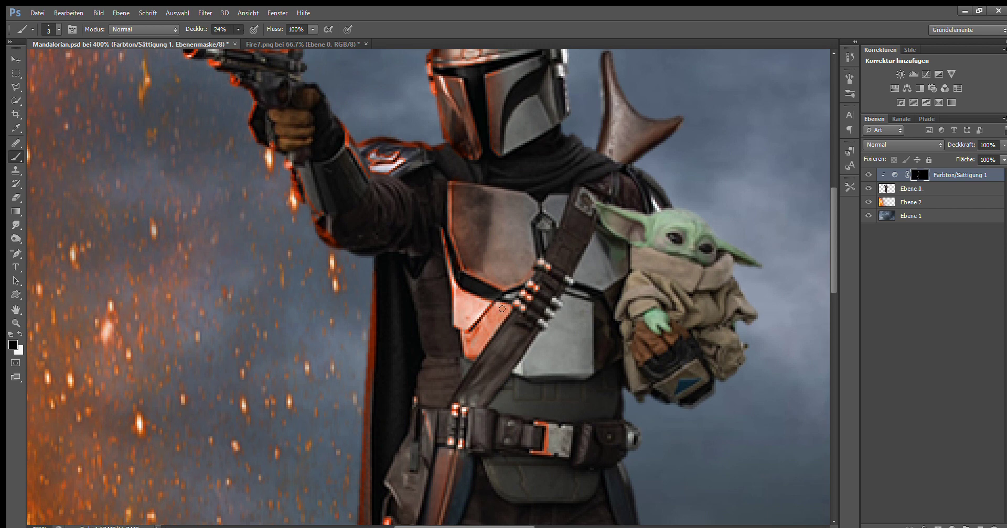
pyautogui.press('4')
pyautogui.press('6')
pyautogui.press('x')
pyautogui.press('0')
pyautogui.moveTo(466, 313); pyautogui.dragTo(480, 336)
# Step: Soften the chest glow, switching between black at 26% and white at 64% opacity
pyautogui.press('x')
pyautogui.press('5')
pyautogui.press('4')
pyautogui.moveTo(238, 29); pyautogui.dragTo(218, 38)
pyautogui.scroll(3, 719, 362)
pyautogui.press('x')
pyautogui.moveTo(238, 29); pyautogui.dragTo(243, 36)
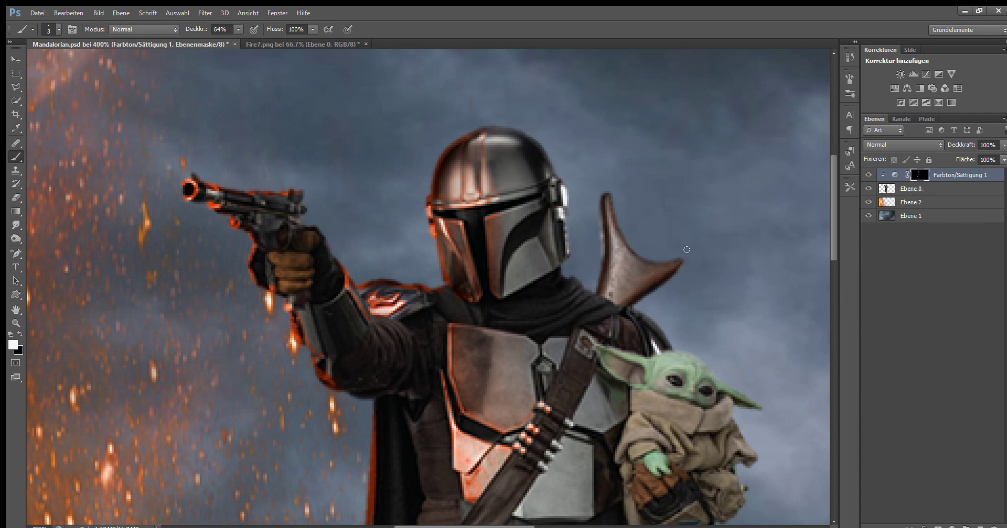
# Step: Refine the arm and helmet glow with a size-2 brush at 27%, 42% and 49% opacity
pyautogui.press('[')
pyautogui.doubleClick(220, 29)
pyautogui.write('27')
pyautogui.scroll(-3, 229, 34)
pyautogui.write('42')
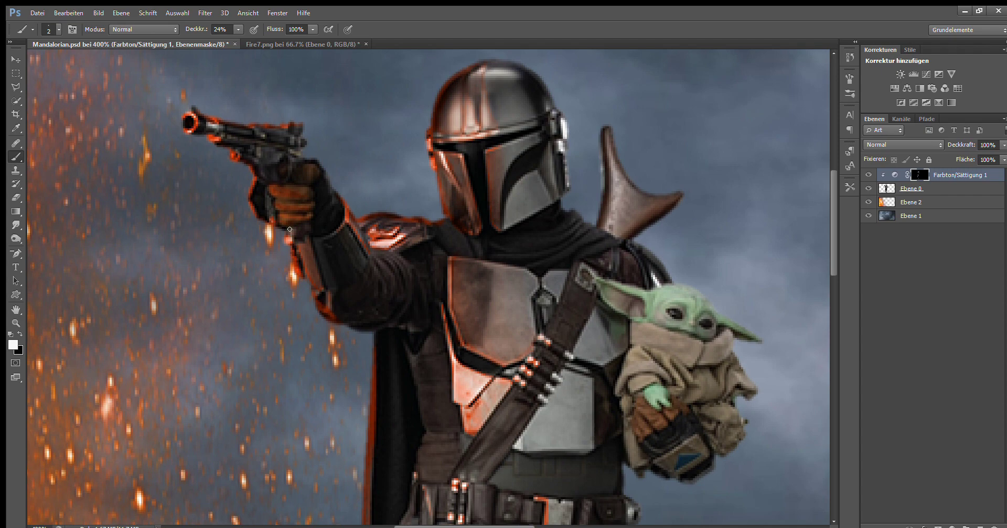
pyautogui.press('4')
pyautogui.press('9')
# Step: Save the composite and zoom in to check the chest
pyautogui.hotkey('ctrl', 's')
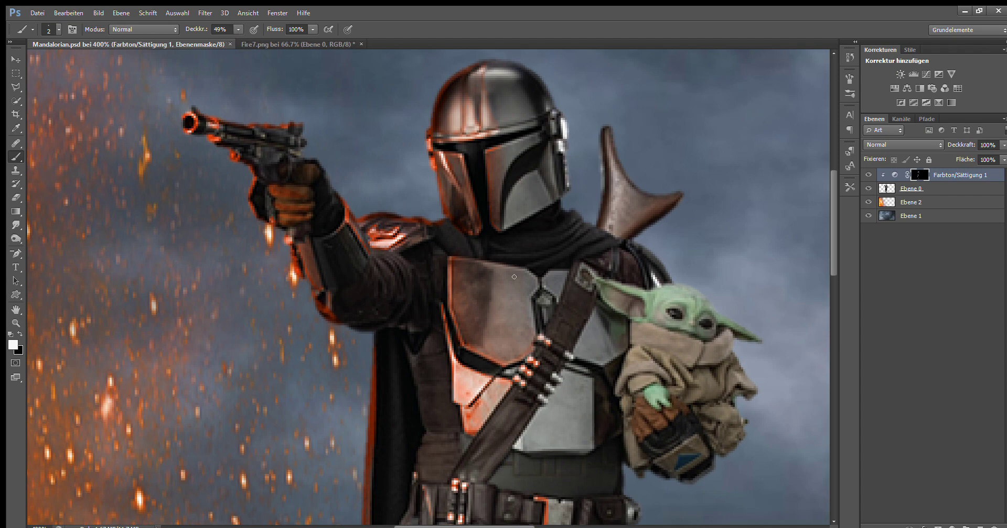
pyautogui.press('z')
pyautogui.keyDown('alt'); pyautogui.click(401, 235); pyautogui.keyUp('alt')
pyautogui.click(402, 234)
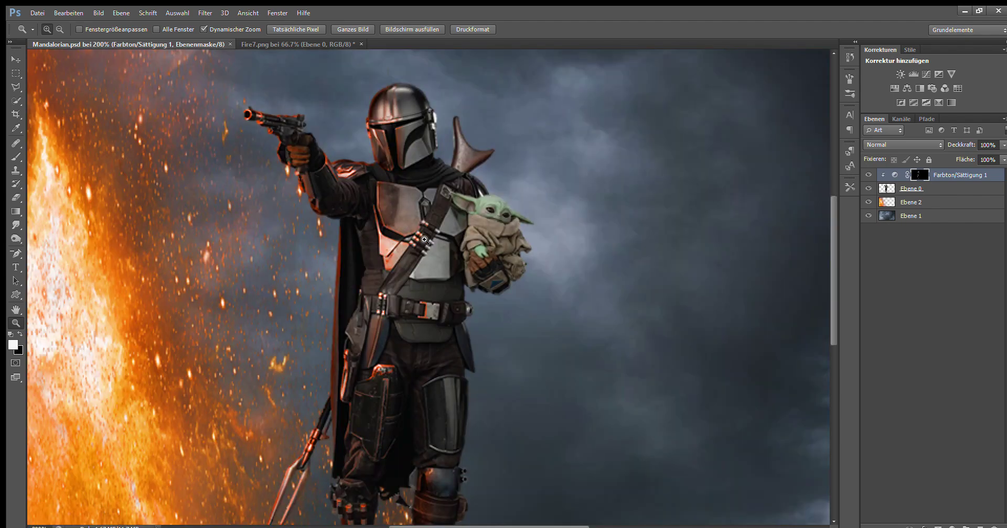
# Step: At 300% zoom, paint a reddish glow onto the chest armour with a size-8 brush at 65% opacity
pyautogui.click(401, 234)
pyautogui.press('b')
pyautogui.press('[')
pyautogui.press('[')
pyautogui.press('6')
pyautogui.press('5')
pyautogui.moveTo(335, 242); pyautogui.dragTo(346, 308)
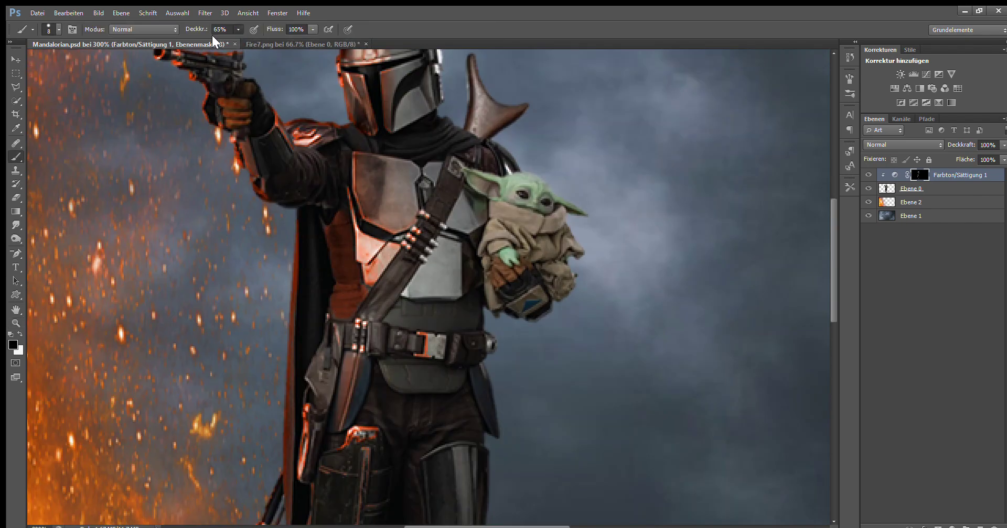
# Step: Fine-tune the mask brush to size 1 and trial opacities of 26%, 36%, 51%, 32% and 43% in black and white
pyautogui.press('2')
pyautogui.press('6')
pyautogui.press('3')
pyautogui.press('6')
pyautogui.press('[')
pyautogui.press('[')
pyautogui.press('[')
pyautogui.press('5')
pyautogui.press('1')
pyautogui.press('3')
pyautogui.press('2')
pyautogui.press('x')
pyautogui.press('x')
pyautogui.press('4')
pyautogui.press('3')
pyautogui.press('x')
# Step: Brush a soft warm glow onto the torso above the belt, using a size-11 brush at 20% opacity
pyautogui.scroll(2, 355, 299)
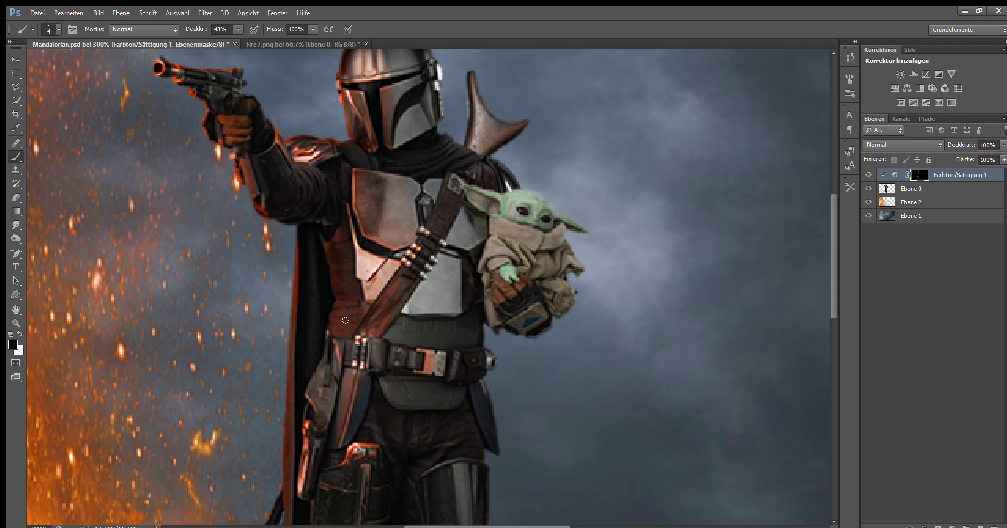
pyautogui.press('x')
pyautogui.scroll(-5, 325, 301)
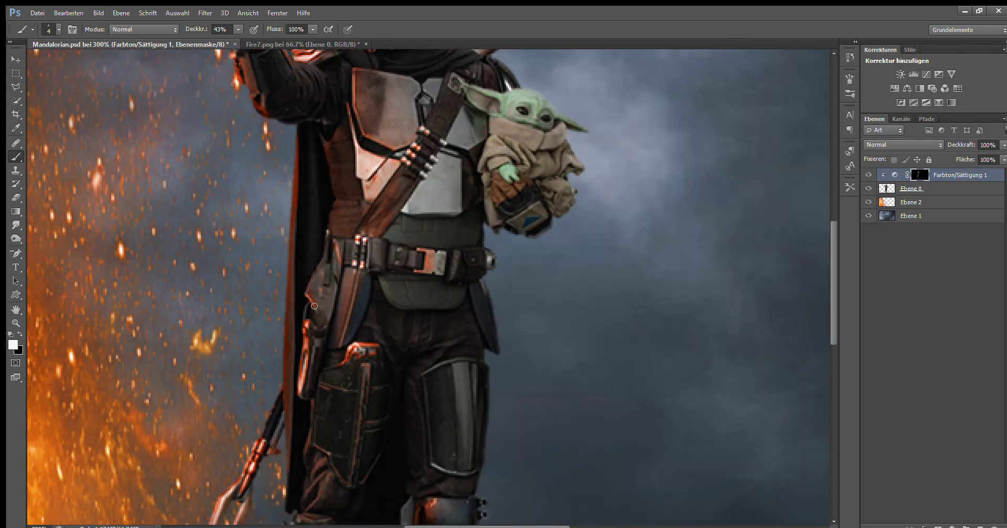
pyautogui.press('x')
pyautogui.press('x')
pyautogui.press('x')
pyautogui.press('x')
pyautogui.press('x')
pyautogui.press('x')
pyautogui.press('x')
pyautogui.press('8')
pyautogui.press('6')
pyautogui.press('0')
pyautogui.press('2')
pyautogui.press('x')
pyautogui.scroll(3, 524, 217)
pyautogui.press(']')
pyautogui.press(']')
pyautogui.press(']')
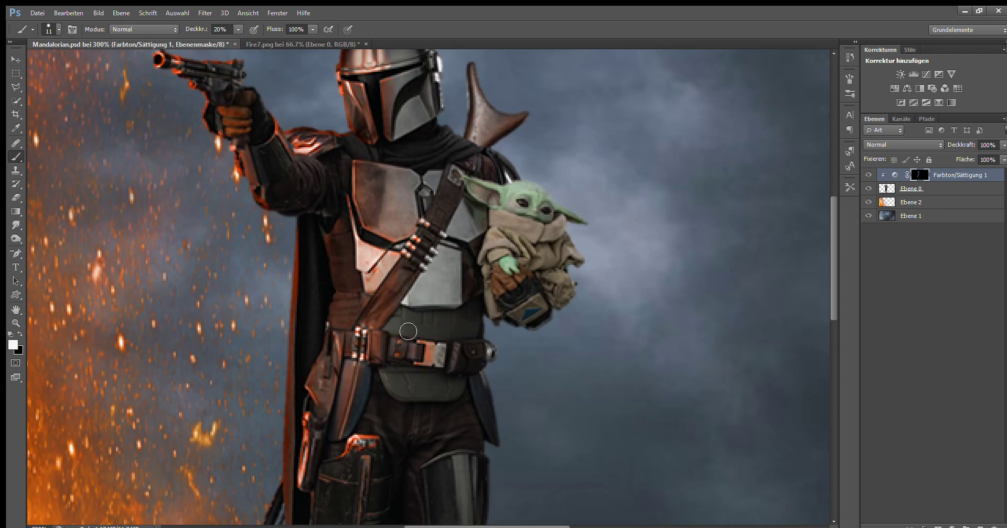
pyautogui.moveTo(399, 380)
pyautogui.mouseDown()
pyautogui.moveTo(409, 396)
pyautogui.moveTo(393, 329)
pyautogui.moveTo(421, 399)
pyautogui.mouseUp()
# Step: Paint reddish light down the shin armour in white at 57% opacity
pyautogui.press('x')
pyautogui.press('[')
pyautogui.press('[')
pyautogui.press('[')
pyautogui.scroll(-5, 524, 372)
pyautogui.scroll(2, 609, 367)
pyautogui.press('x')
pyautogui.press('5')
pyautogui.press('7')
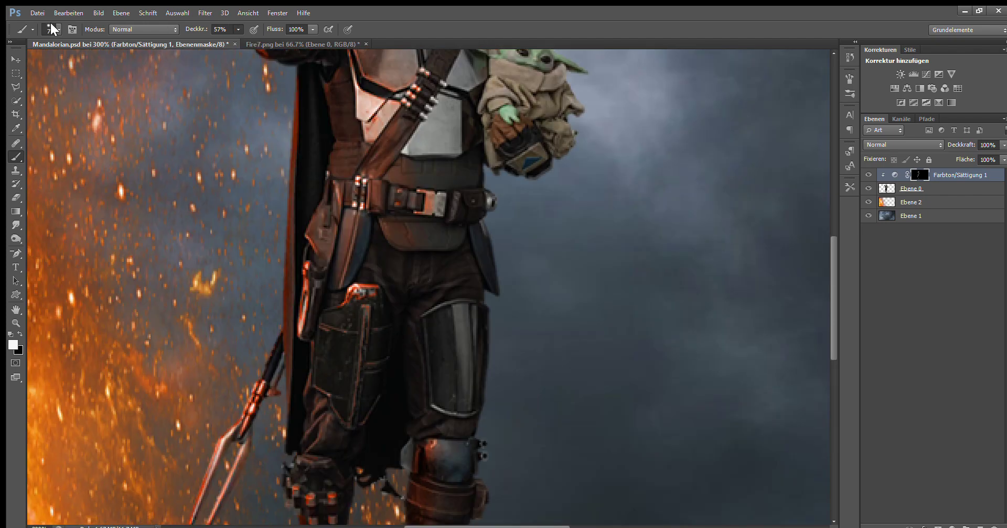
pyautogui.moveTo(443, 315); pyautogui.dragTo(453, 399)
# Step: Remove the reddish tint from the upper shin and repaint the lower shin reddish-brown at 51%
pyautogui.press('x')
pyautogui.press('2')
pyautogui.press('9')
pyautogui.press('0')
pyautogui.moveTo(432, 321); pyautogui.dragTo(443, 336)
pyautogui.press('x')
pyautogui.press('5')
pyautogui.press('1')
pyautogui.moveTo(454, 430)
pyautogui.mouseDown()
pyautogui.moveTo(462, 338)
pyautogui.moveTo(453, 428)
pyautogui.mouseUp()
# Step: Tone down the thigh plate's bright edge in black at 24%, then zoom out to the whole image
pyautogui.press('2')
pyautogui.press('4')
pyautogui.press('x')
pyautogui.moveTo(470, 365)
pyautogui.mouseDown()
pyautogui.moveTo(461, 412)
pyautogui.moveTo(461, 307)
pyautogui.mouseUp()
pyautogui.scroll(2, 617, 360)
pyautogui.scroll(3, 617, 361)
pyautogui.scroll(1, 617, 360)
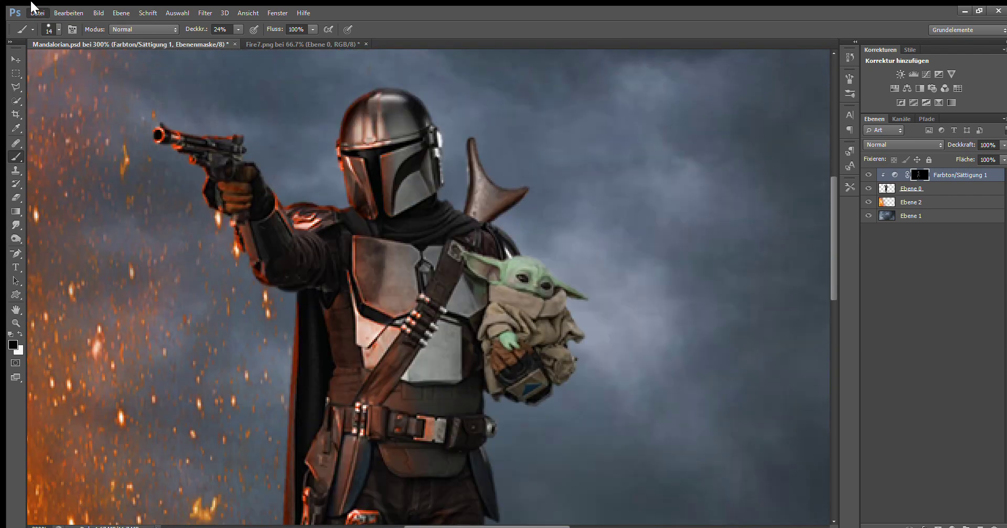
pyautogui.press('z')
pyautogui.hotkey('ctrl', '-')
pyautogui.hotkey('ctrl', '-')
pyautogui.hotkey('ctrl', '-')
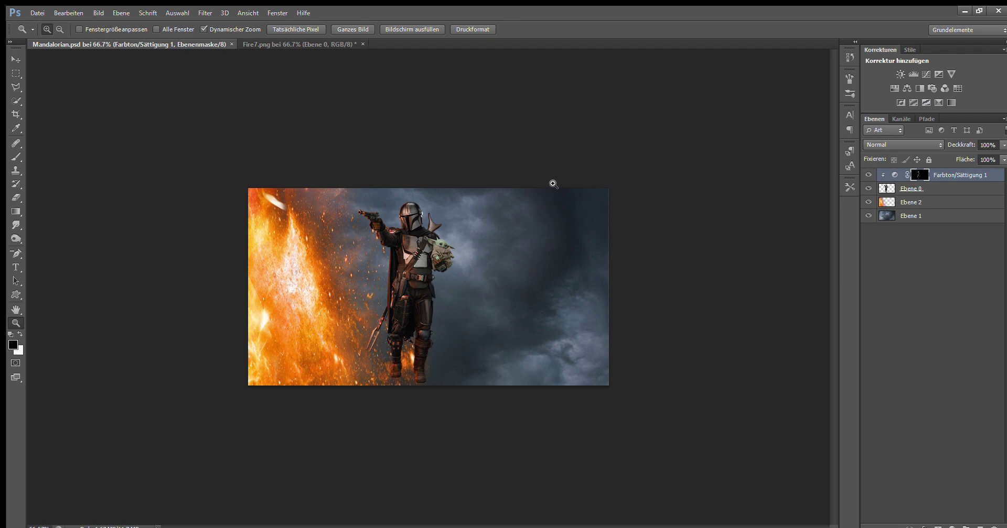
# Step: Duplicate the orange fire layer Ebene 2 and move the copy to the image's right side
pyautogui.click(926, 202)
pyautogui.hotkey('ctrl', 'j')
pyautogui.press('v')
pyautogui.moveTo(308, 283)
pyautogui.mouseDown()
pyautogui.moveTo(744, 288)
pyautogui.moveTo(749, 310)
pyautogui.mouseUp()
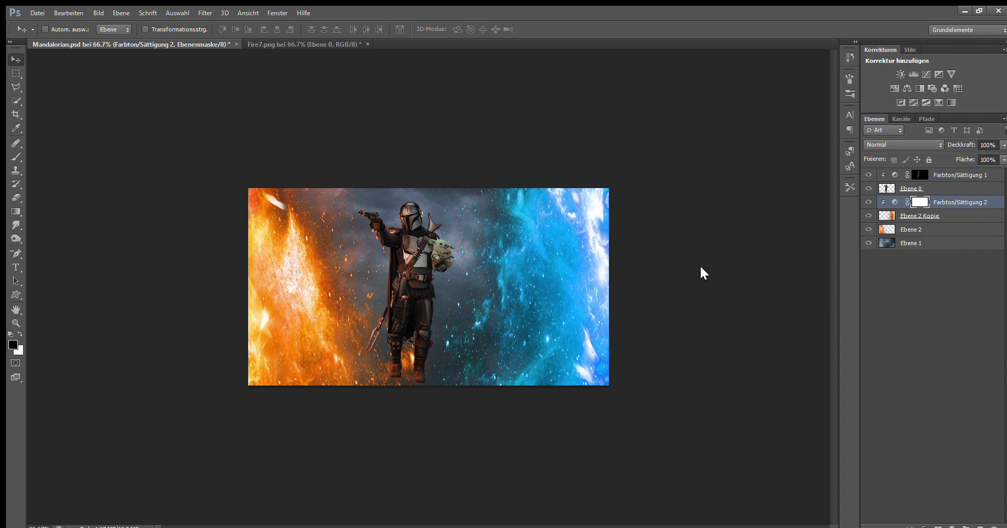
# Step: Rename layer Ebene 0 to 'Mandalorian' and invert the new Hue/Saturation 3 mask to hide it
pyautogui.doubleClick(910, 188)
pyautogui.write('Mandalorian')
pyautogui.press('Return')
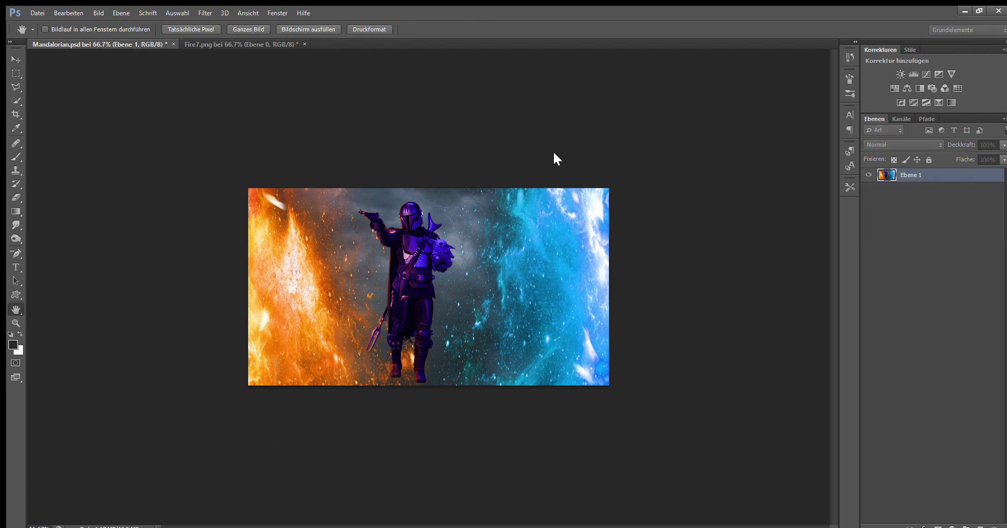
pyautogui.hotkey('ctrl', 'i')
pyautogui.hotkey('ctrl', 'i')
pyautogui.hotkey('ctrl', 'i')
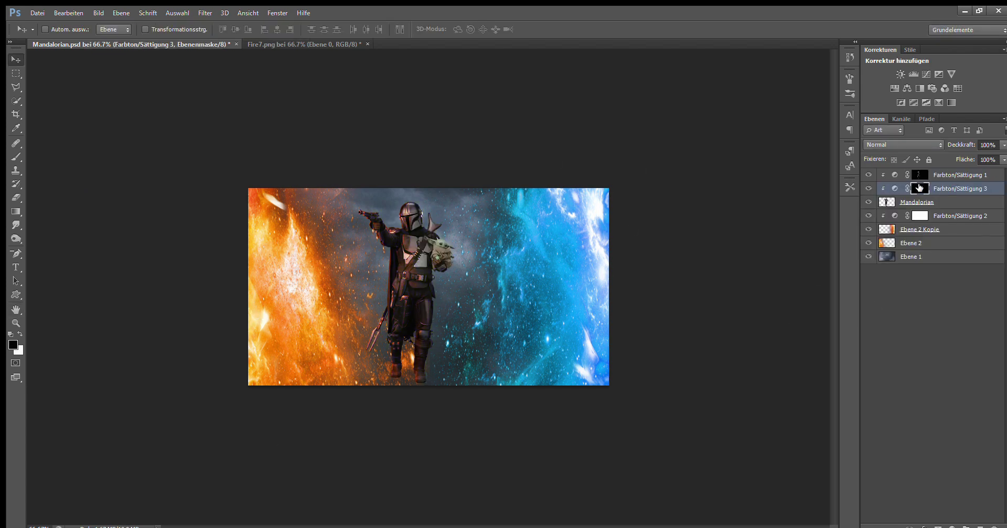
# Step: Select the Farbton/Sättigung 3 mask and zoom to 200% on the Mandalorian with a white brush
pyautogui.click(918, 176)
pyautogui.click(917, 190)
pyautogui.press('z')
pyautogui.click(438, 267)
pyautogui.click(437, 195)
pyautogui.press('b')
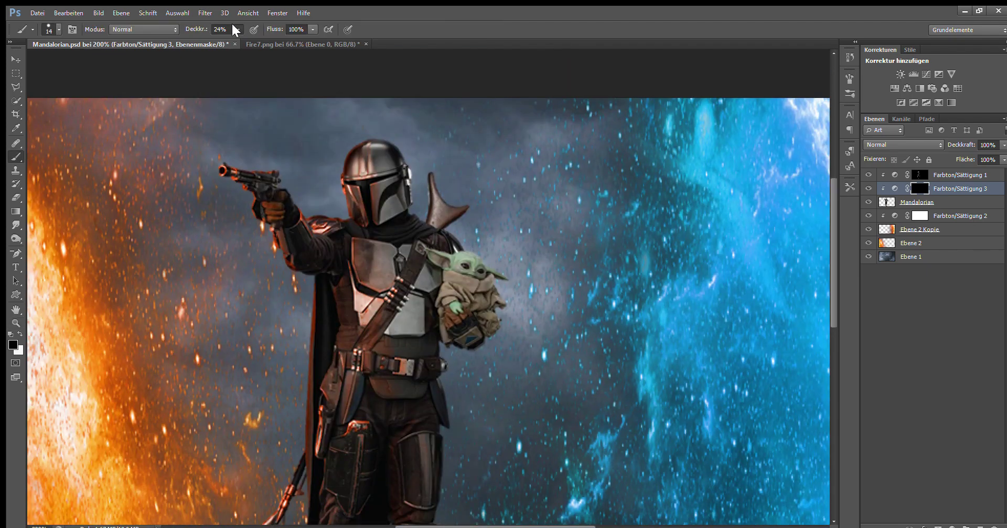
pyautogui.press('x')
# Step: Paint blue rim light onto the shoulder fin, the helmet's right edge and the helmet top
pyautogui.moveTo(446, 202)
pyautogui.mouseDown()
pyautogui.moveTo(438, 193)
pyautogui.moveTo(432, 214)
pyautogui.mouseUp()
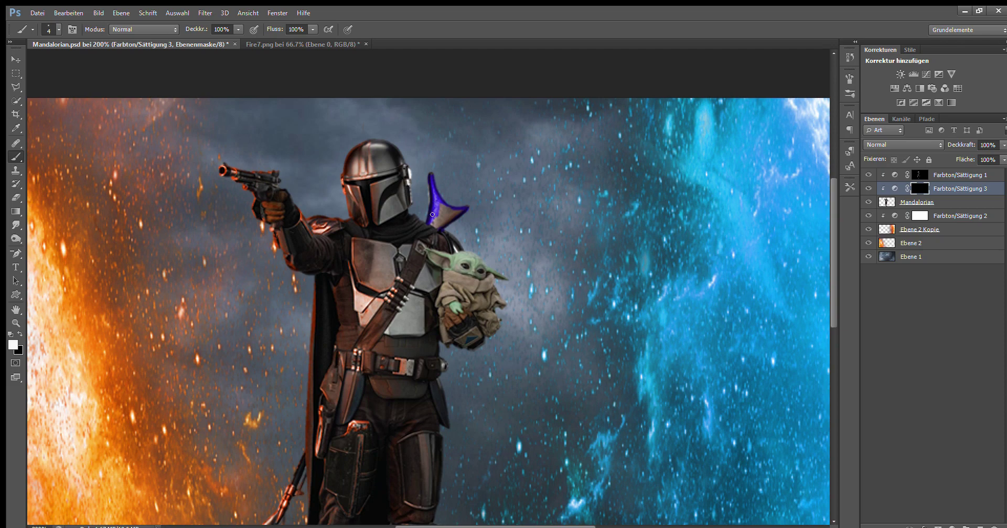
pyautogui.moveTo(406, 167)
pyautogui.mouseDown()
pyautogui.moveTo(397, 210)
pyautogui.moveTo(390, 195)
pyautogui.mouseUp()
pyautogui.scroll(3, 385, 203)
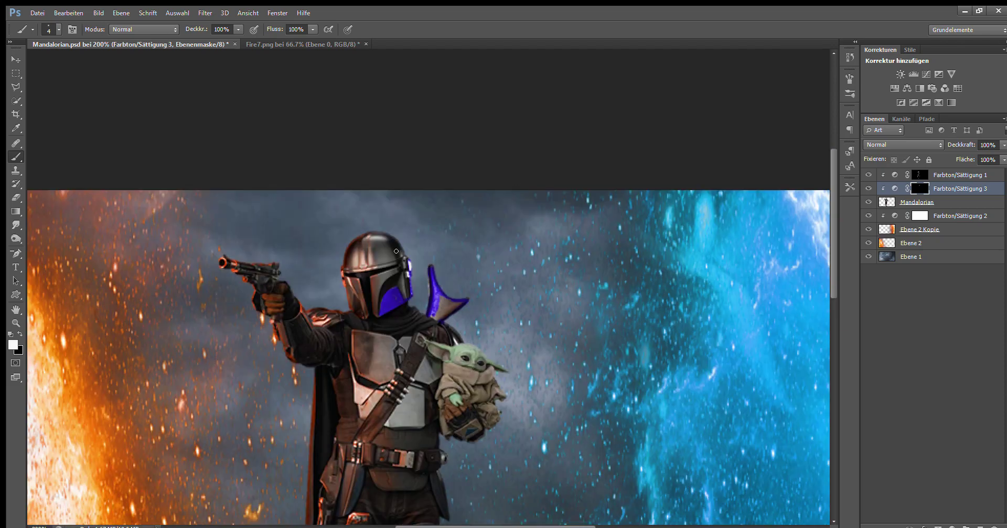
pyautogui.moveTo(409, 278)
pyautogui.mouseDown()
pyautogui.moveTo(388, 235)
pyautogui.moveTo(396, 256)
pyautogui.mouseUp()
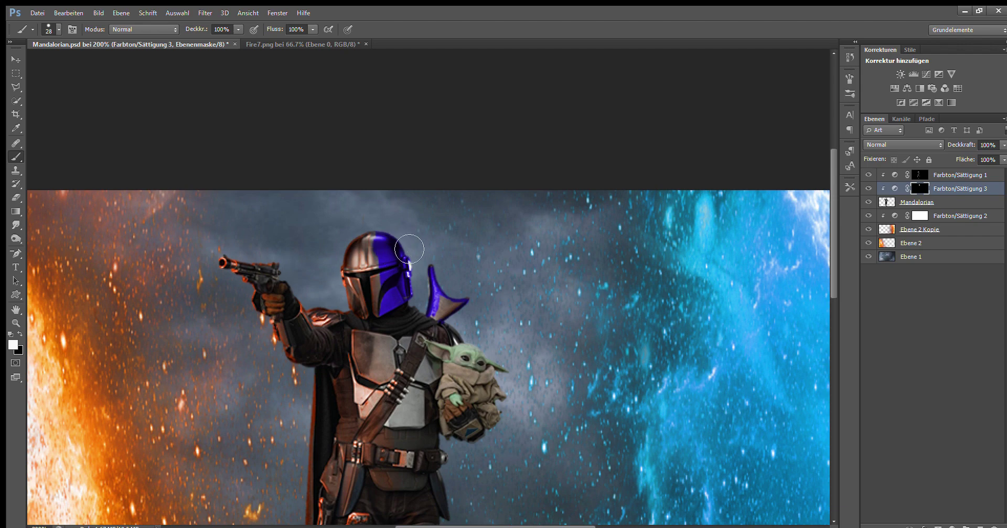
pyautogui.scroll(-1, 419, 278)
pyautogui.scroll(-4, 434, 293)
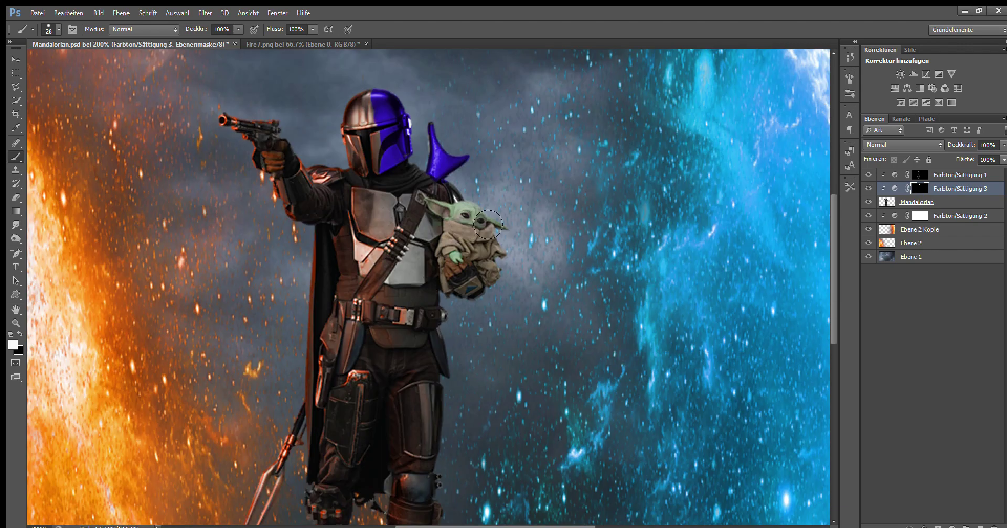
pyautogui.scroll(-4, 466, 225)
# Step: Paint blue down the right leg and across the right torso, shoulder armour, Grogu and belt
pyautogui.moveTo(437, 510); pyautogui.dragTo(443, 334)
pyautogui.scroll(3, 448, 218)
pyautogui.moveTo(420, 273); pyautogui.dragTo(511, 292)
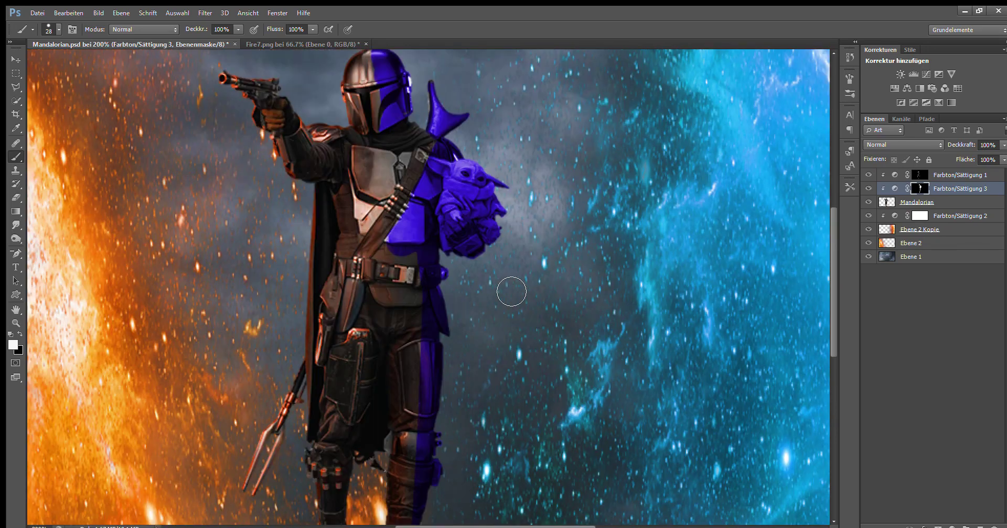
pyautogui.scroll(3, 511, 292)
pyautogui.moveTo(416, 337)
pyautogui.mouseDown()
pyautogui.moveTo(430, 403)
pyautogui.moveTo(405, 393)
pyautogui.mouseUp()
pyautogui.scroll(-10, 413, 377)
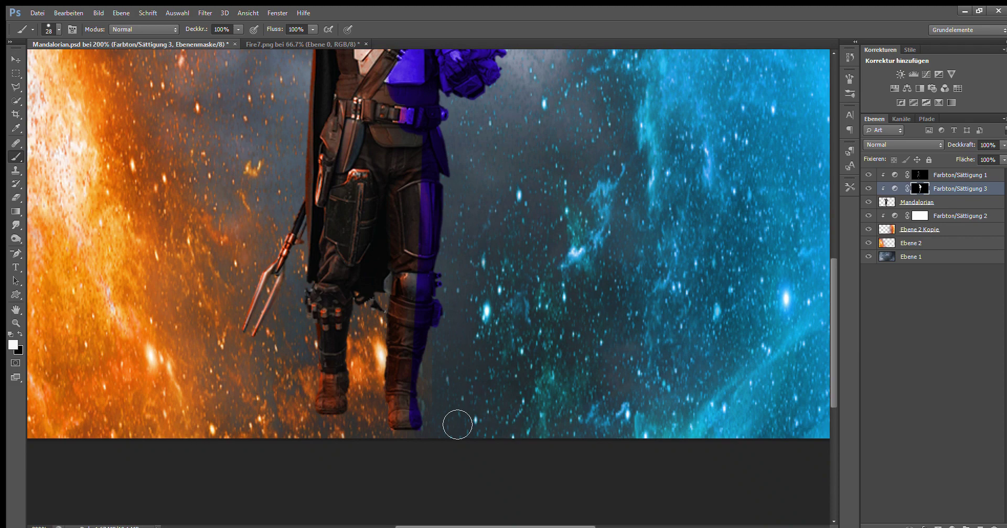
pyautogui.scroll(1, 455, 236)
pyautogui.scroll(9, 501, 273)
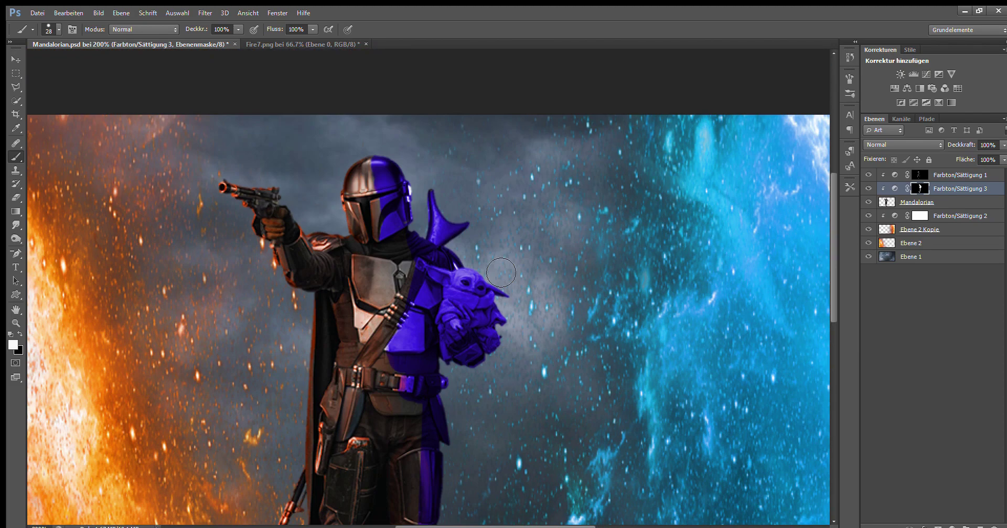
# Step: At 300% zoom, paint black at 53% on the upper-right helmet and 25% on the lower visor
pyautogui.press('z')
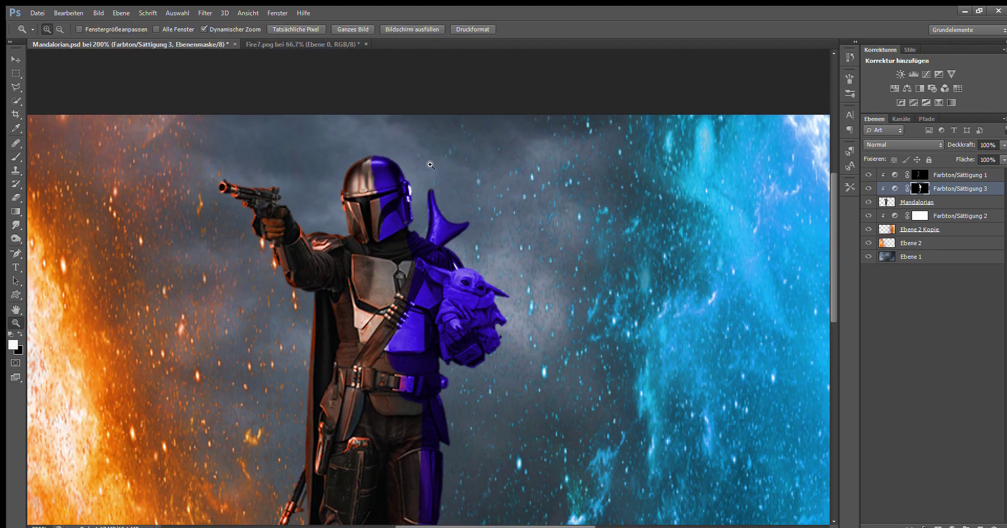
pyautogui.hotkey('ctrl', '+')
pyautogui.press('b')
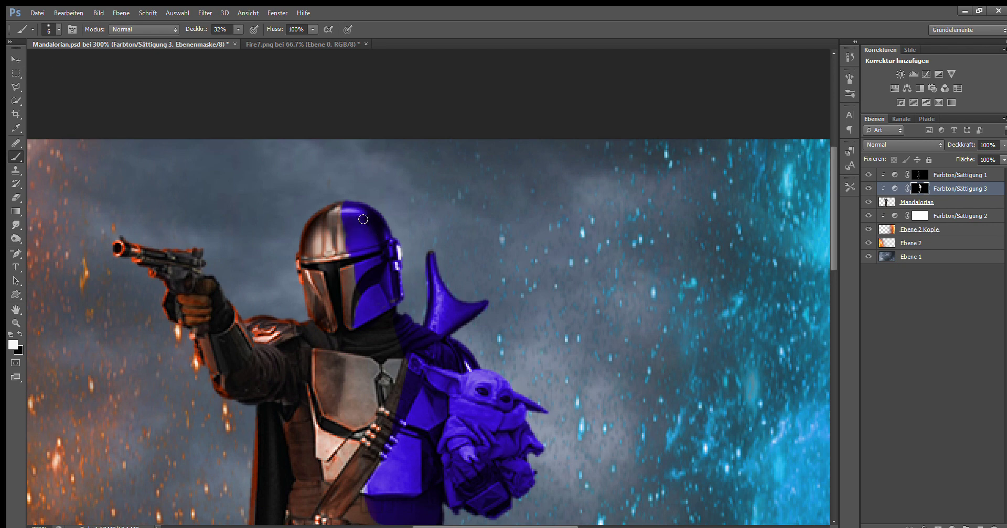
pyautogui.press('x')
pyautogui.press('5')
pyautogui.press('3')
pyautogui.moveTo(364, 213)
pyautogui.mouseDown()
pyautogui.moveTo(350, 243)
pyautogui.moveTo(357, 212)
pyautogui.mouseUp()
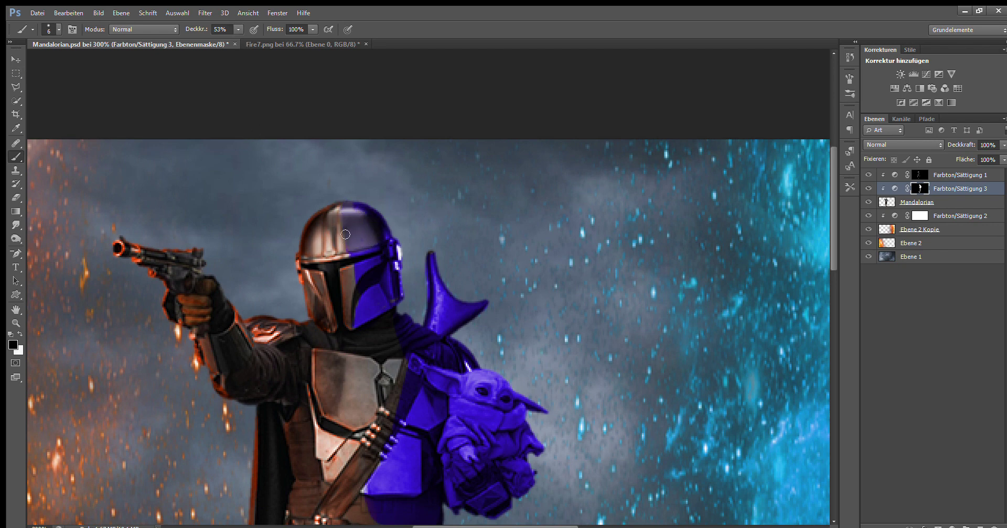
pyautogui.scroll(-2, 355, 213)
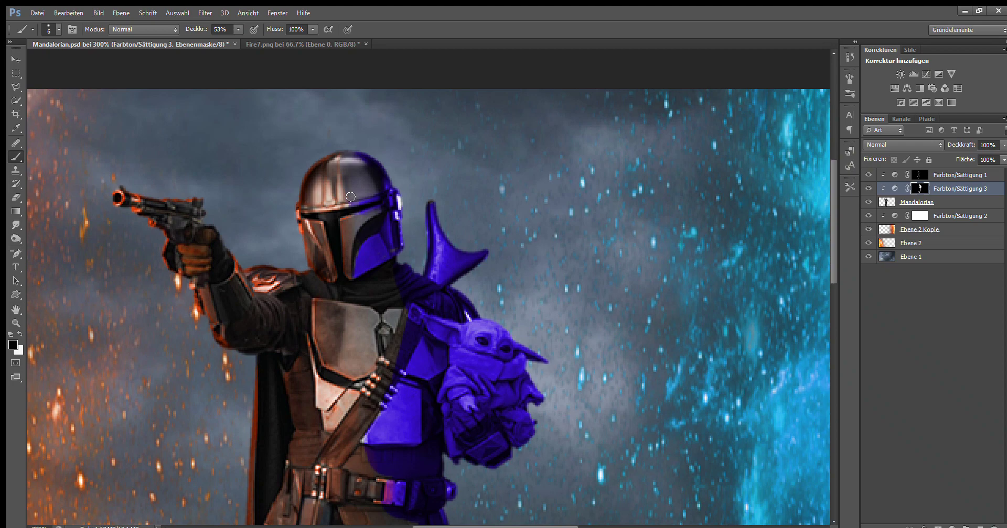
pyautogui.scroll(-1, 487, 139)
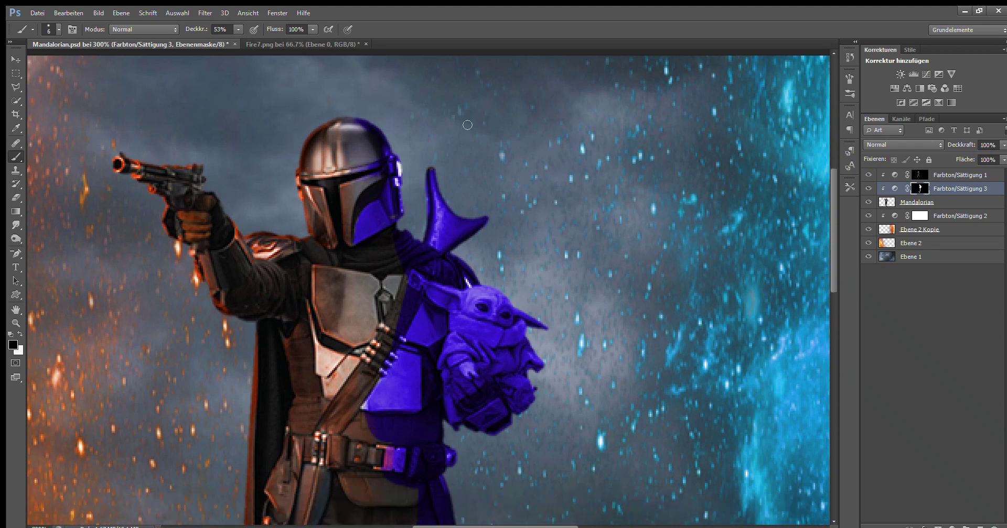
pyautogui.press('2')
pyautogui.press('5')
pyautogui.moveTo(367, 221); pyautogui.dragTo(374, 218)
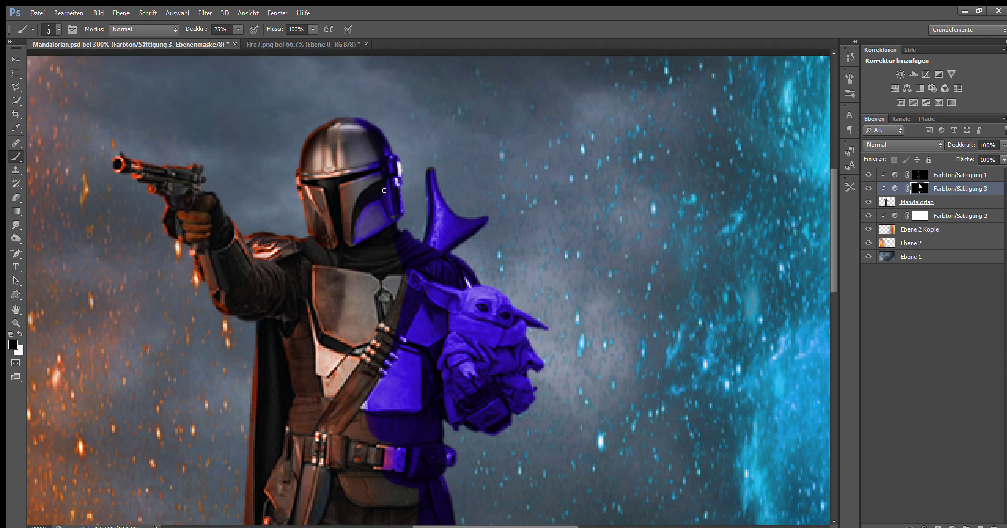
# Step: Lighten the blue-purple tint on the shoulder horn and its left edge at 54% opacity
pyautogui.scroll(-1, 534, 210)
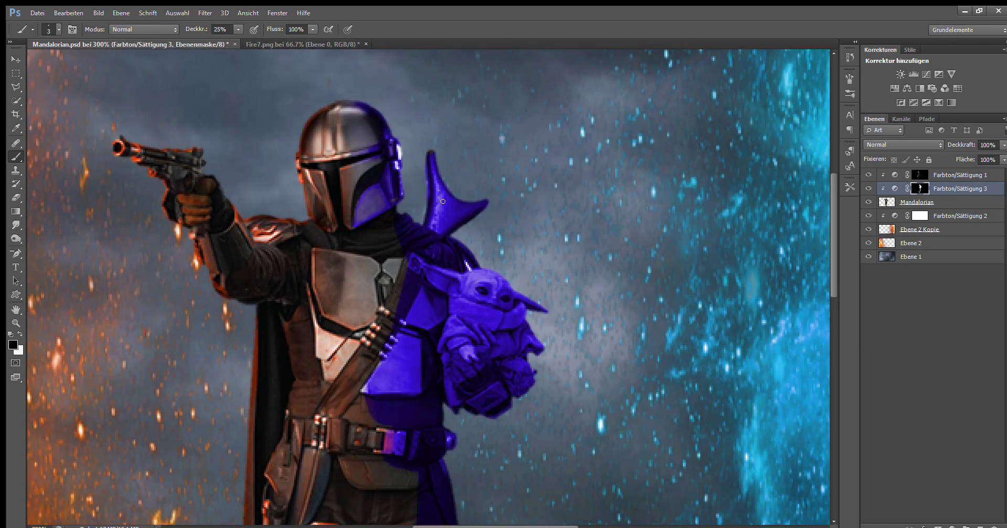
pyautogui.moveTo(238, 29); pyautogui.dragTo(253, 43)
pyautogui.moveTo(454, 205); pyautogui.dragTo(434, 228)
pyautogui.moveTo(437, 191); pyautogui.dragTo(435, 195)
pyautogui.moveTo(238, 29); pyautogui.dragTo(224, 37)
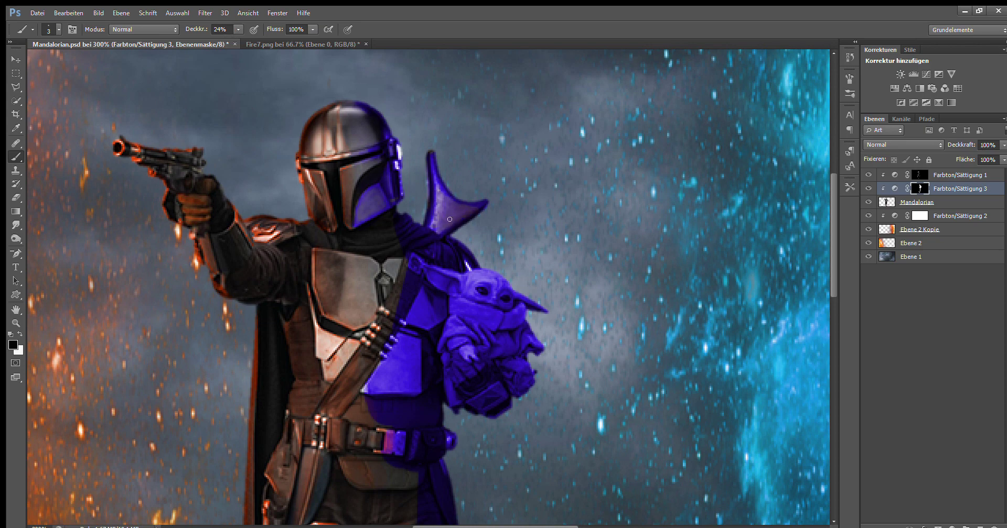
# Step: Clear the purple tint from Grogu's head and ears with a size-12 brush at 35% opacity
pyautogui.scroll(-3, 450, 200)
pyautogui.press('3')
pyautogui.press('5')
pyautogui.press(']')
pyautogui.press(']')
pyautogui.press(']')
pyautogui.moveTo(474, 224)
pyautogui.mouseDown()
pyautogui.moveTo(511, 225)
pyautogui.moveTo(492, 222)
pyautogui.mouseUp()
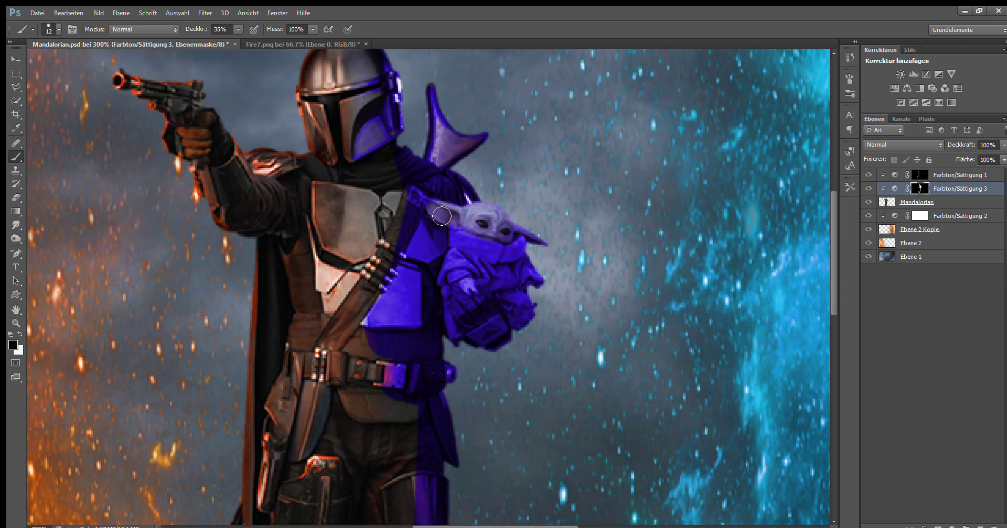
pyautogui.press('z')
pyautogui.click(593, 246)
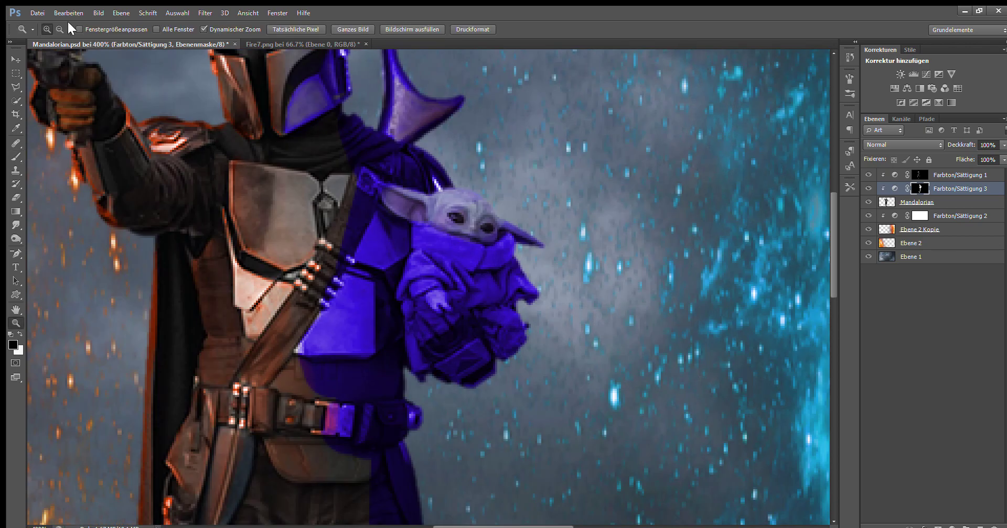
# Step: Lighten the purple tint on Grogu's body by painting black at 26% opacity
pyautogui.press('b')
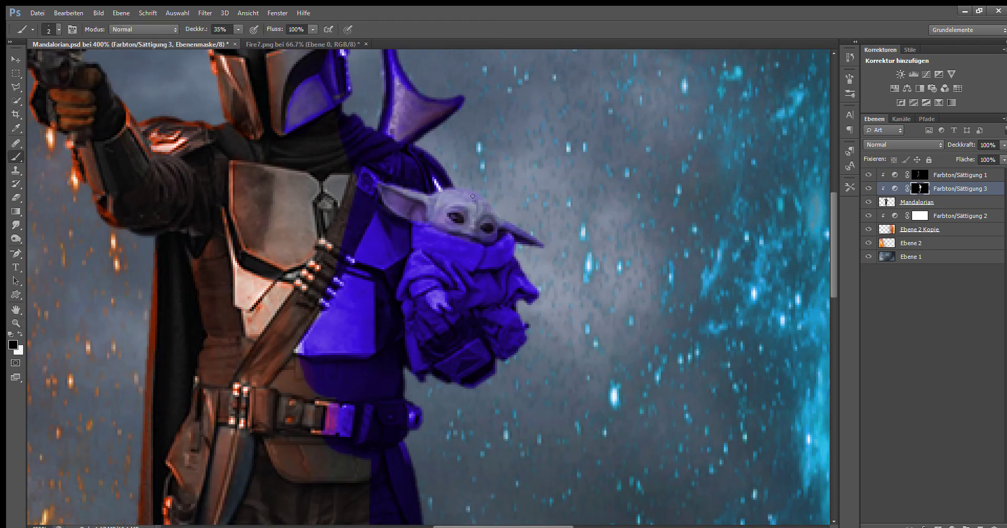
pyautogui.moveTo(238, 30); pyautogui.dragTo(244, 31)
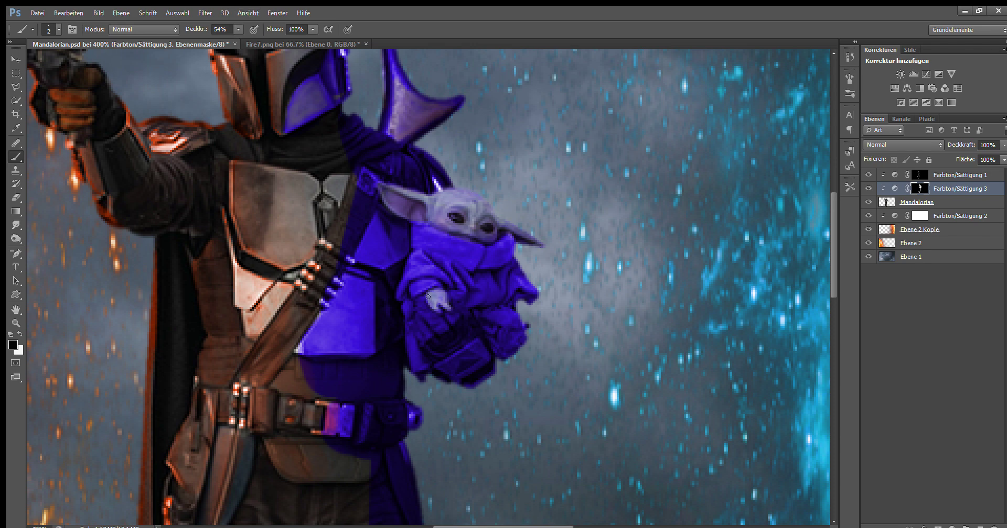
pyautogui.moveTo(238, 29); pyautogui.dragTo(231, 31)
pyautogui.moveTo(461, 349); pyautogui.dragTo(458, 321)
# Step: Bring a light purple tint back onto Grogu's head with a size-7 white brush at 24%
pyautogui.press('x')
pyautogui.moveTo(239, 30); pyautogui.dragTo(259, 34)
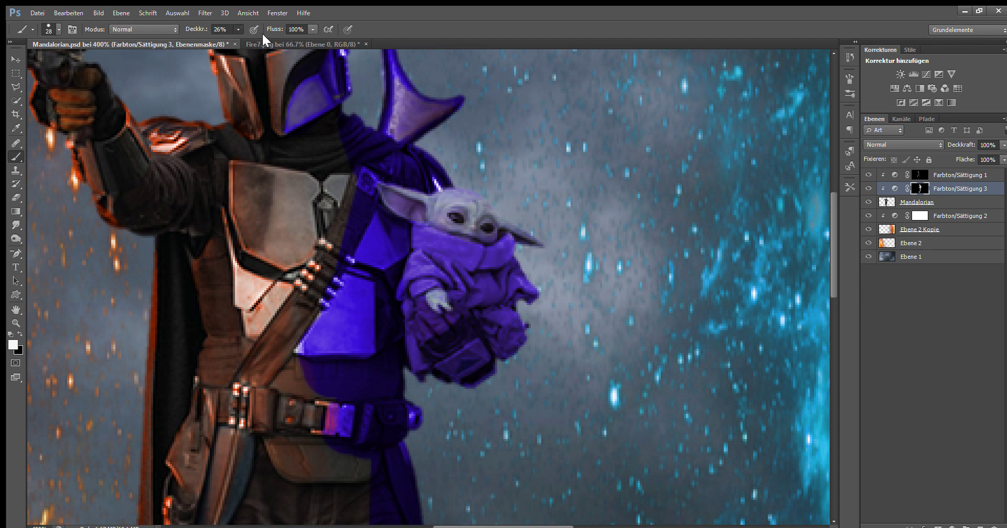
pyautogui.press('[')
pyautogui.press('[')
pyautogui.press('[')
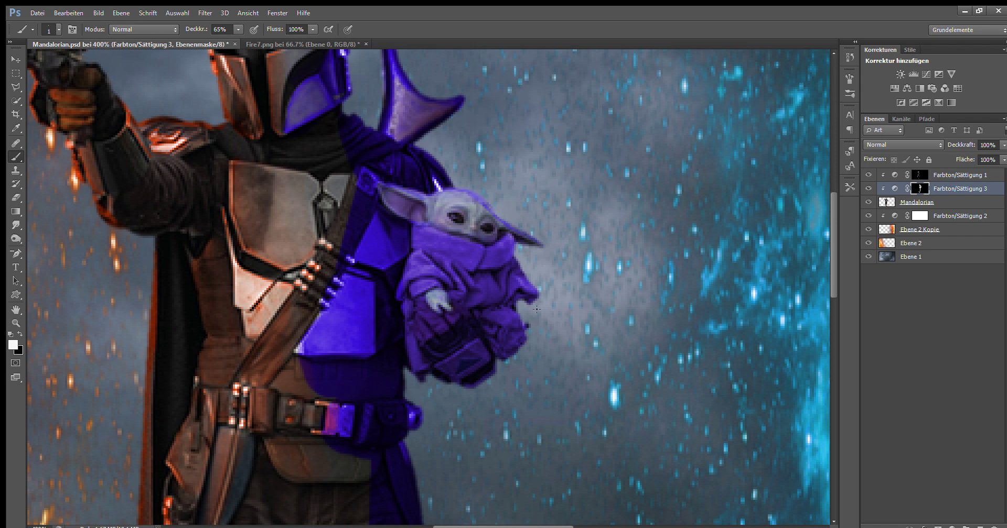
pyautogui.press(']')
pyautogui.press(']')
pyautogui.press(']')
pyautogui.moveTo(239, 29); pyautogui.dragTo(217, 34)
pyautogui.moveTo(482, 209); pyautogui.dragTo(422, 206)
# Step: Lighten the purple on Grogu's robe with a size-6 black brush at 27% opacity
pyautogui.press('x')
pyautogui.press('[')
pyautogui.press('[')
pyautogui.press('[')
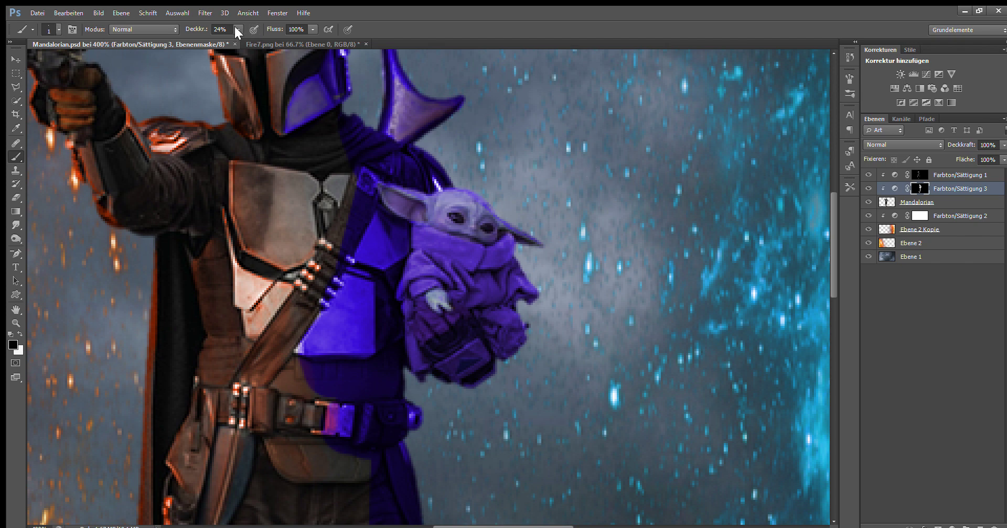
pyautogui.press('x')
pyautogui.scroll(-2, 544, 208)
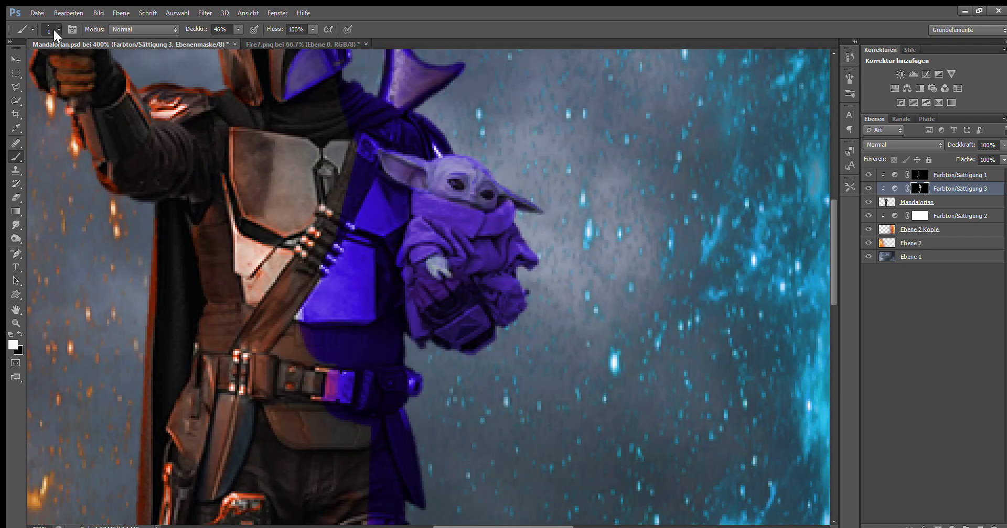
pyautogui.press(']')
pyautogui.press(']')
pyautogui.press(']')
pyautogui.press('2')
pyautogui.press('7')
pyautogui.press('x')
pyautogui.moveTo(423, 224); pyautogui.dragTo(417, 330)
pyautogui.moveTo(402, 252)
pyautogui.mouseDown()
pyautogui.moveTo(420, 194)
pyautogui.moveTo(463, 247)
pyautogui.moveTo(418, 256)
pyautogui.moveTo(411, 289)
pyautogui.moveTo(450, 333)
pyautogui.moveTo(477, 334)
pyautogui.mouseUp()
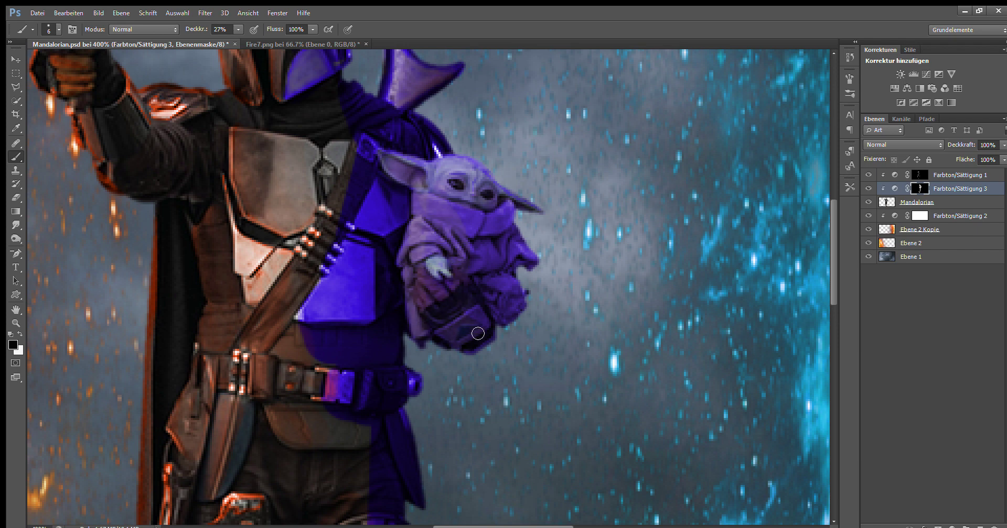
# Step: Set the brush to white at 15% opacity and save Mandalorian.psd
pyautogui.press('1')
pyautogui.press('5')
pyautogui.press('x')
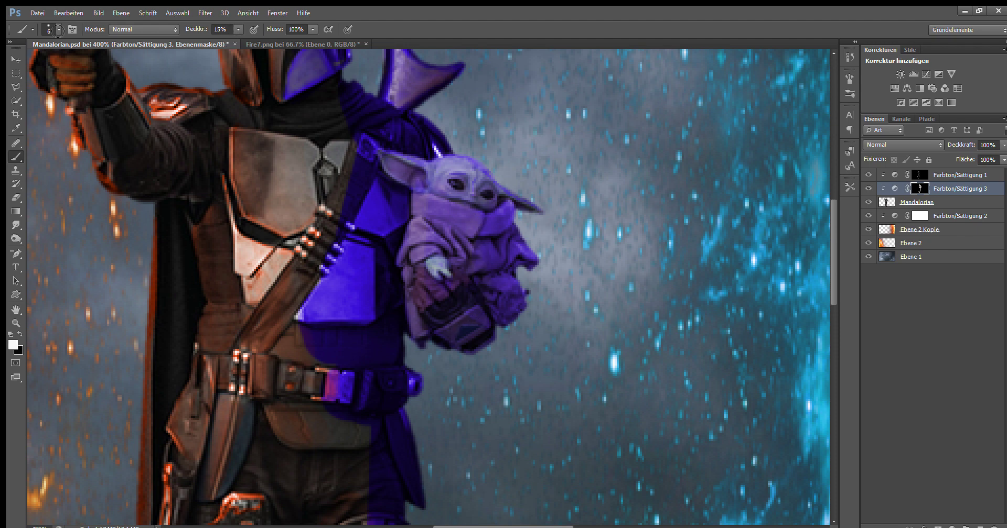
pyautogui.hotkey('ctrl', 's')
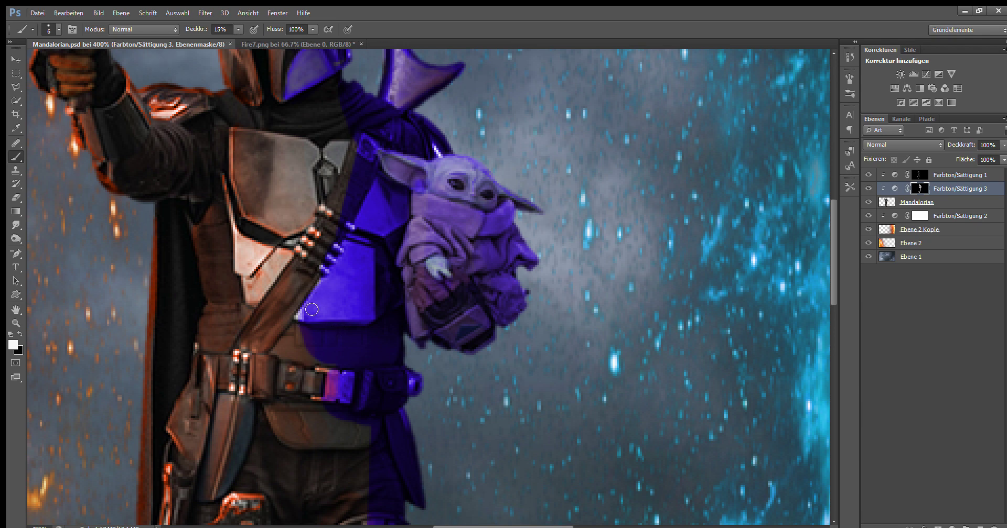
# Step: Paint black at about 45% opacity on the Farbton/Sättigung 3 mask to soften the chest plate's blue
pyautogui.press('3')
pyautogui.press('3')
pyautogui.click(322, 295)
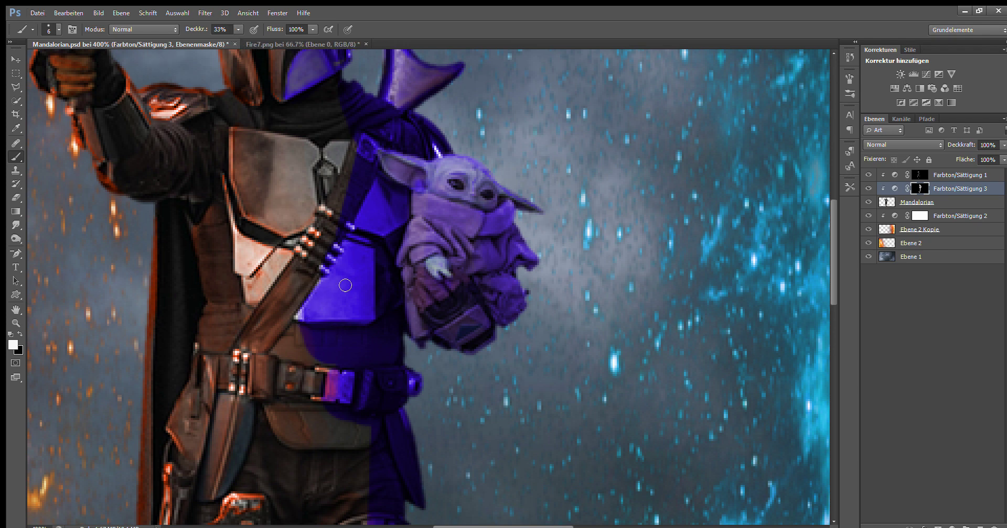
pyautogui.press('4')
pyautogui.press('5')
pyautogui.press('x')
pyautogui.moveTo(357, 255)
pyautogui.mouseDown()
pyautogui.moveTo(314, 310)
pyautogui.moveTo(334, 272)
pyautogui.mouseUp()
pyautogui.press('x')
pyautogui.press('0')
# Step: Lighten the chest plate's blue further with black strokes at 47%, 26% and 11% opacity
pyautogui.press('x')
pyautogui.press('4')
pyautogui.press('7')
pyautogui.moveTo(309, 311)
pyautogui.mouseDown()
pyautogui.moveTo(353, 263)
pyautogui.moveTo(312, 313)
pyautogui.mouseUp()
pyautogui.press('2')
pyautogui.press('6')
pyautogui.moveTo(360, 266)
pyautogui.mouseDown()
pyautogui.moveTo(338, 304)
pyautogui.moveTo(364, 268)
pyautogui.mouseUp()
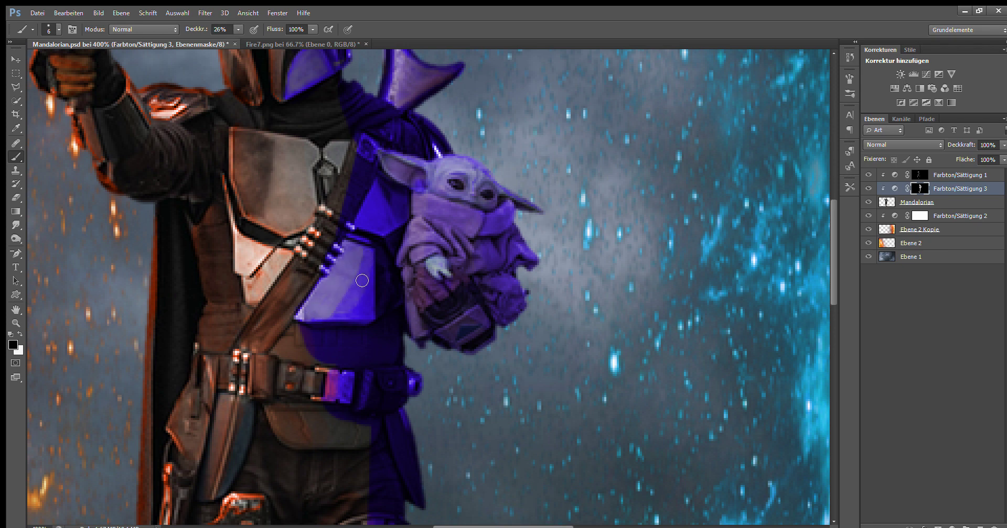
pyautogui.press('1')
pyautogui.press('1')
pyautogui.moveTo(337, 310)
pyautogui.mouseDown()
pyautogui.moveTo(358, 283)
pyautogui.moveTo(365, 318)
pyautogui.moveTo(366, 263)
pyautogui.moveTo(372, 276)
pyautogui.mouseUp()
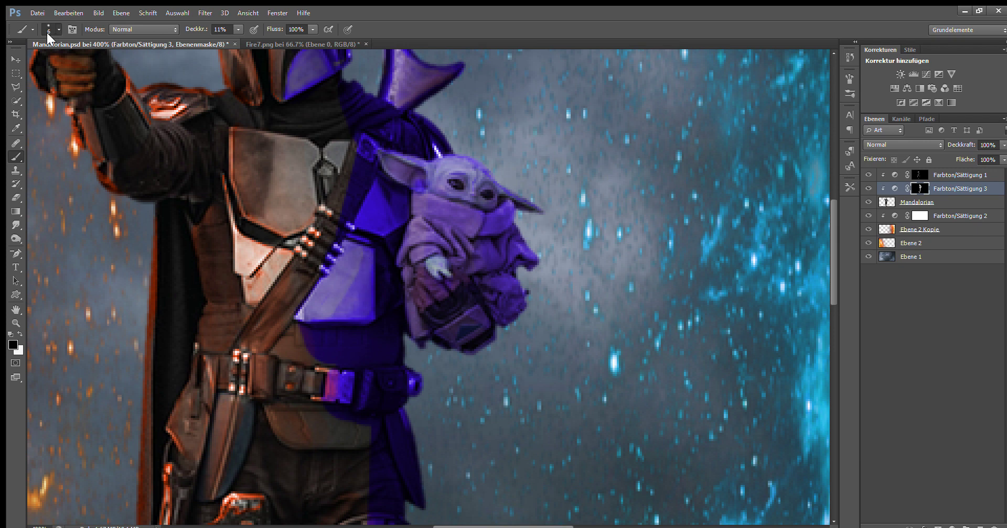
# Step: Restore some blue on the plate's light area in white, then set black at 35% opacity
pyautogui.press('[')
pyautogui.press('[')
pyautogui.press('[')
pyautogui.press('x')
pyautogui.press('0')
pyautogui.press(']')
pyautogui.press(']')
pyautogui.press(']')
pyautogui.moveTo(369, 270)
pyautogui.mouseDown()
pyautogui.moveTo(344, 288)
pyautogui.moveTo(353, 294)
pyautogui.moveTo(348, 252)
pyautogui.moveTo(335, 288)
pyautogui.moveTo(359, 262)
pyautogui.mouseUp()
pyautogui.press('x')
pyautogui.press('[')
pyautogui.press('[')
pyautogui.press('[')
pyautogui.press('3')
pyautogui.press('9')
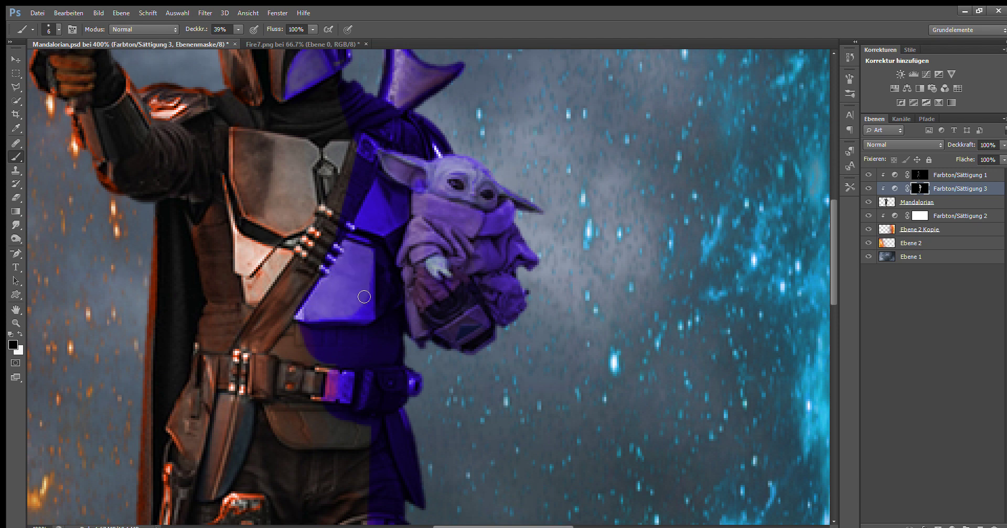
pyautogui.press('1')
pyautogui.press('4')
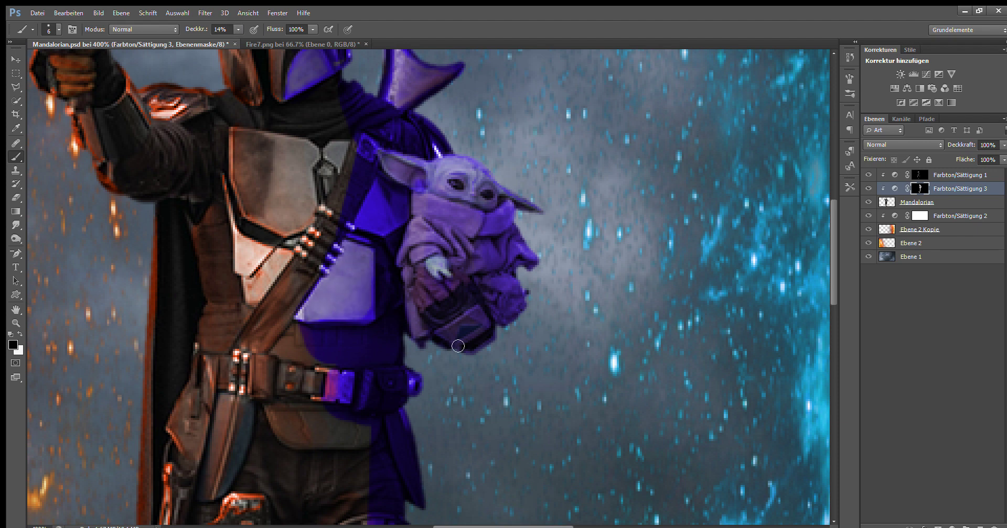
pyautogui.scroll(3, 577, 284)
pyautogui.moveTo(239, 30); pyautogui.dragTo(245, 41)
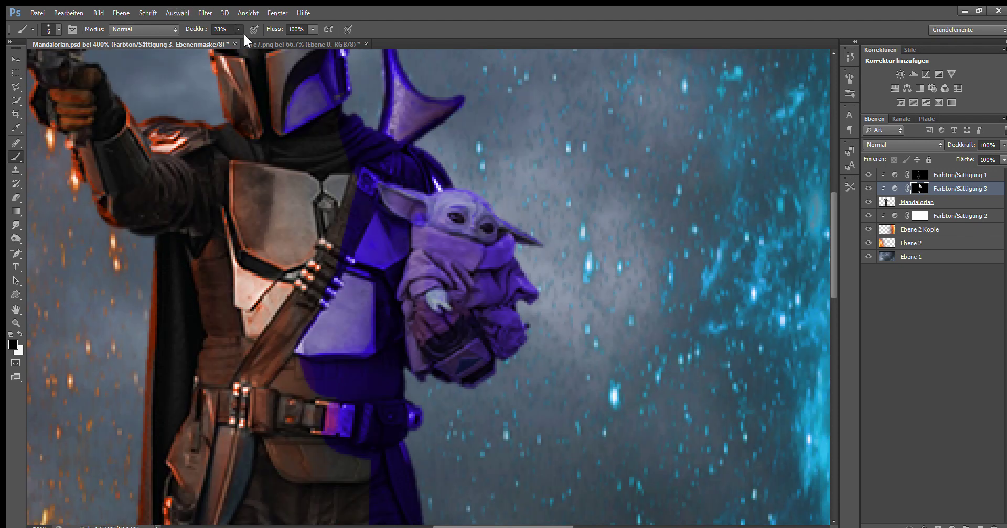
# Step: Soften the chest plate further, then brush blue onto the armor near the child at 28%
pyautogui.moveTo(367, 254)
pyautogui.mouseDown()
pyautogui.moveTo(398, 241)
pyautogui.moveTo(409, 254)
pyautogui.moveTo(382, 218)
pyautogui.moveTo(367, 244)
pyautogui.mouseUp()
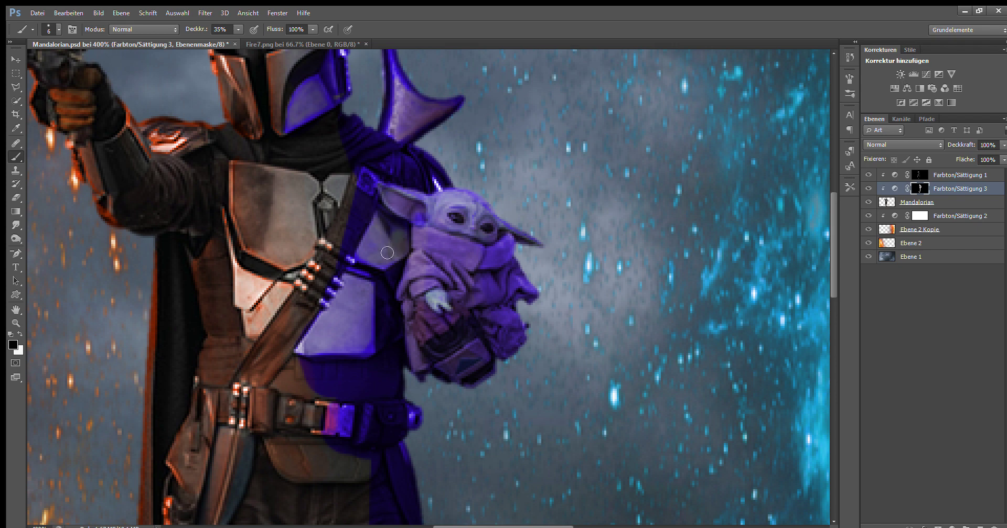
pyautogui.press('x')
pyautogui.press('0')
pyautogui.press('9')
pyautogui.scroll(3, 287, 123)
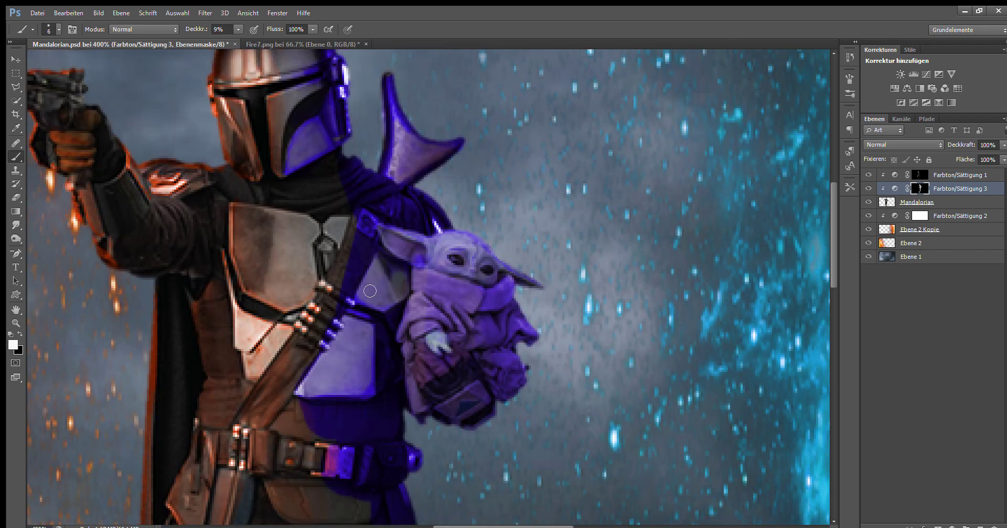
pyautogui.press('2')
pyautogui.press('8')
pyautogui.moveTo(388, 302); pyautogui.dragTo(369, 278)
# Step: Paint blue onto the cloak and neck beside the helmet at about 34% opacity
pyautogui.press('x')
pyautogui.press('2')
pyautogui.press('0')
pyautogui.moveTo(238, 29); pyautogui.dragTo(242, 39)
pyautogui.moveTo(356, 243); pyautogui.dragTo(354, 159)
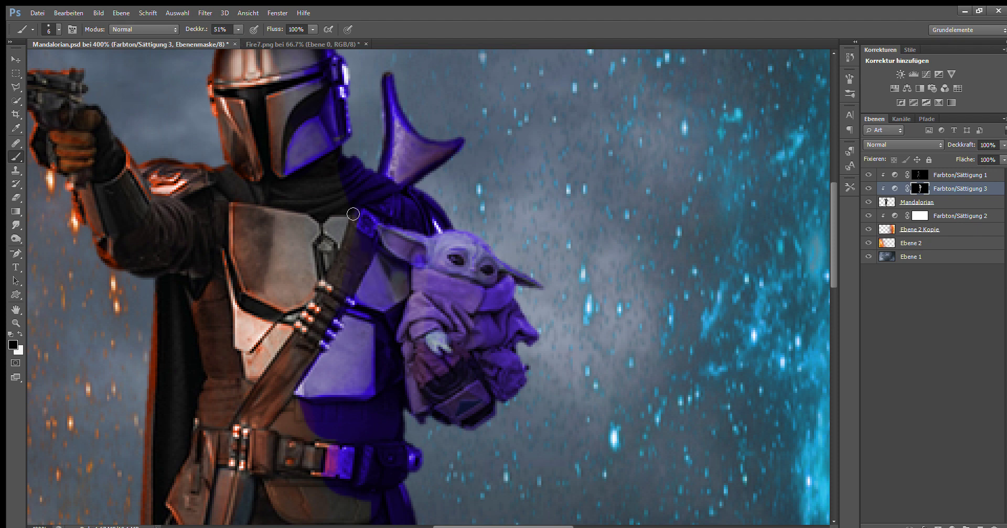
pyautogui.press('3')
pyautogui.press('5')
pyautogui.scroll(3, 599, 241)
# Step: Extend the blue tint across the top of the helmet with white strokes
pyautogui.press('x')
pyautogui.moveTo(238, 29); pyautogui.dragTo(236, 39)
pyautogui.moveTo(279, 82); pyautogui.dragTo(276, 172)
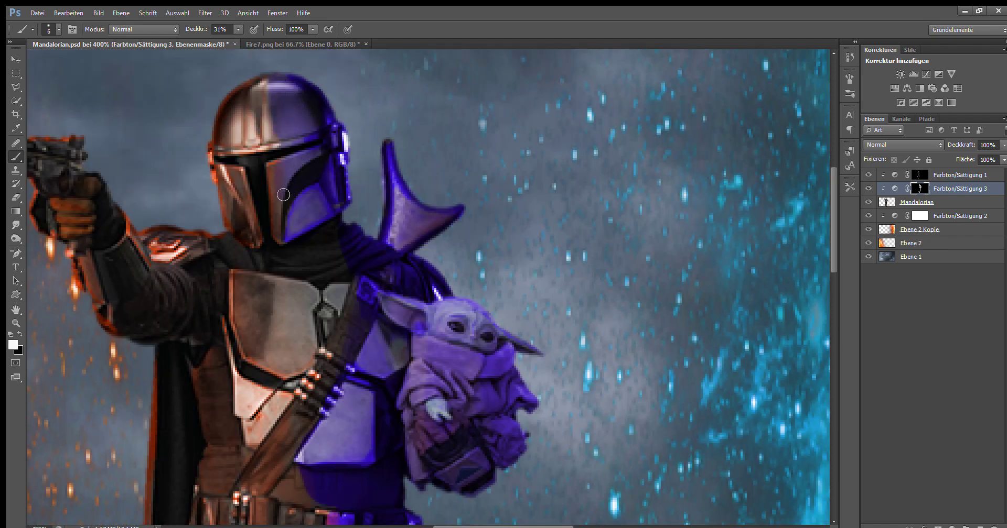
pyautogui.press('x')
pyautogui.moveTo(238, 29); pyautogui.dragTo(235, 39)
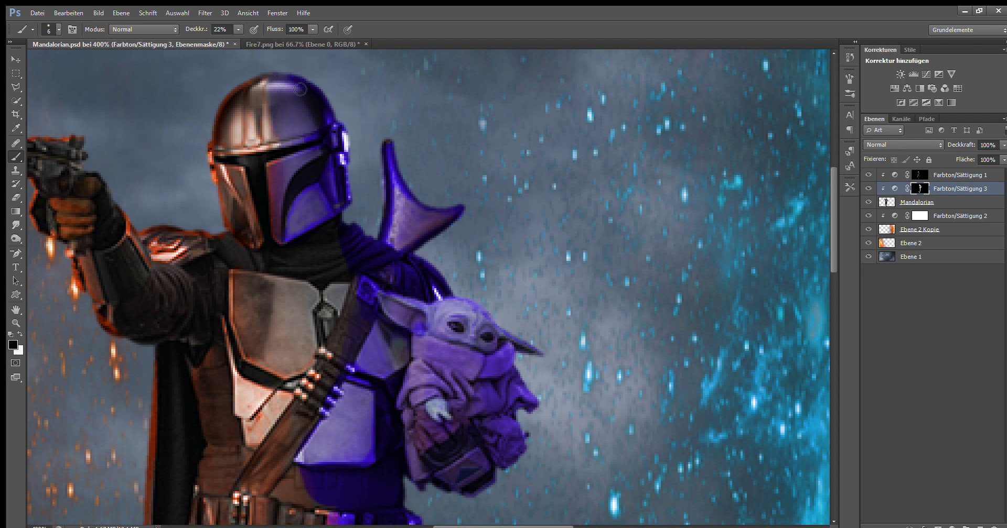
pyautogui.scroll(-1, 209, 105)
pyautogui.scroll(2, 105, 68)
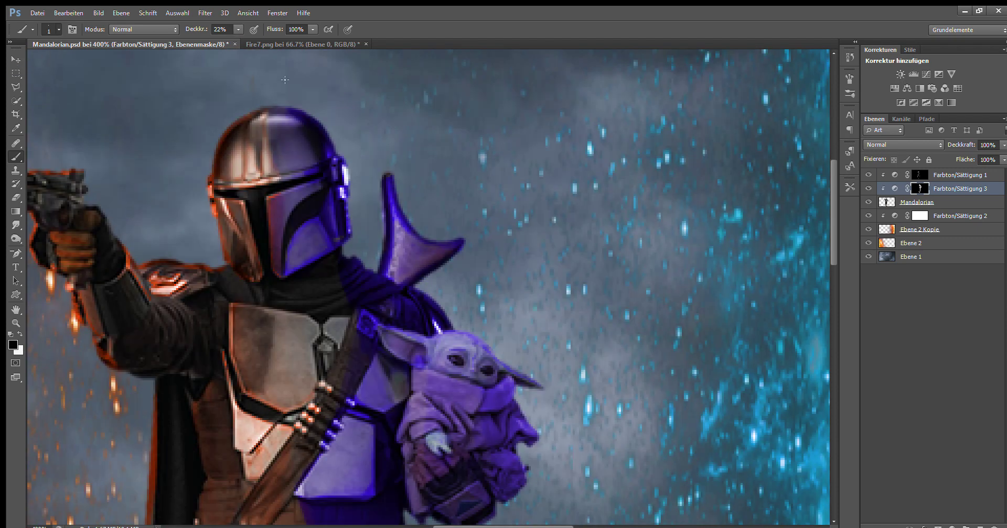
pyautogui.scroll(-4, 314, 215)
pyautogui.scroll(-1, 210, 131)
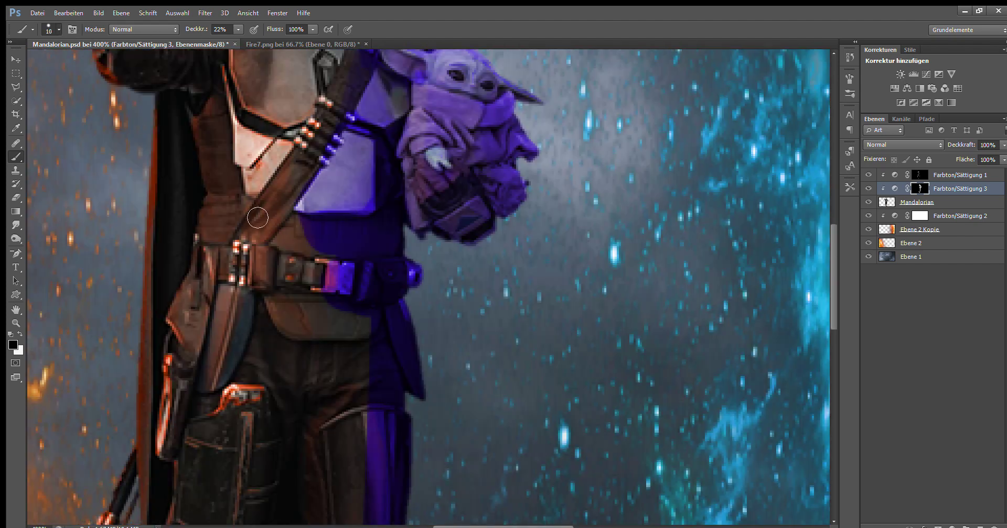
# Step: Remove the purple above the belt buckle at 92% opacity, then partly restore it
pyautogui.moveTo(400, 240); pyautogui.dragTo(395, 243)
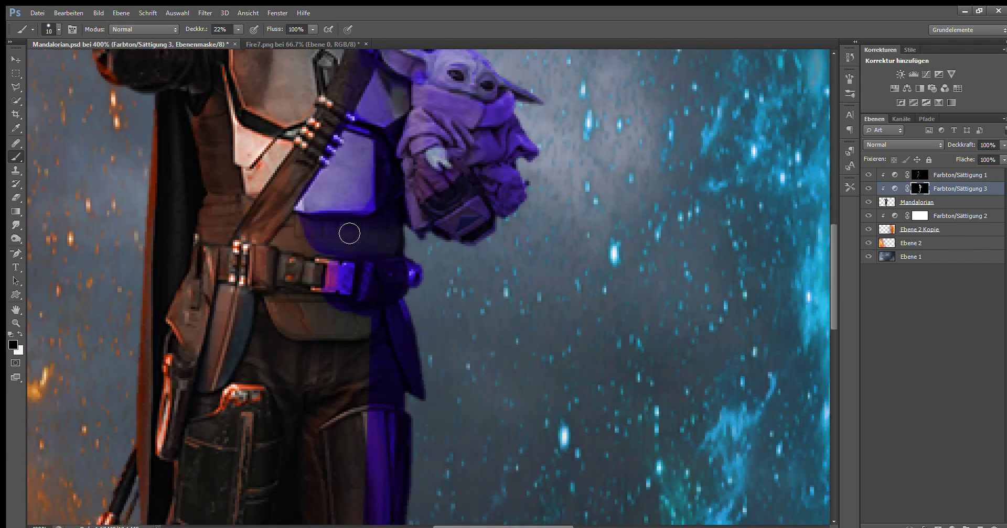
pyautogui.press('9')
pyautogui.press('2')
pyautogui.moveTo(328, 243); pyautogui.dragTo(342, 254)
pyautogui.press('[')
pyautogui.press('[')
pyautogui.press('[')
pyautogui.press('[')
pyautogui.press('x')
pyautogui.moveTo(354, 248)
pyautogui.mouseDown()
pyautogui.moveTo(315, 225)
pyautogui.moveTo(366, 238)
pyautogui.moveTo(300, 213)
pyautogui.moveTo(402, 249)
pyautogui.moveTo(331, 248)
pyautogui.mouseUp()
# Step: Repaint the area above the belt purple at 53% opacity, then set black to 25%
pyautogui.press('x')
pyautogui.press('5')
pyautogui.press('3')
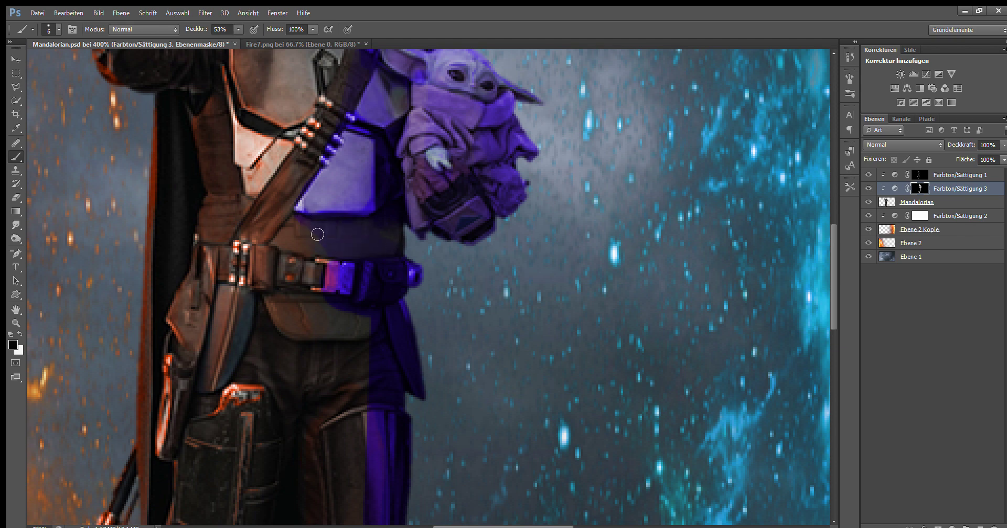
pyautogui.press('x')
pyautogui.moveTo(320, 249); pyautogui.dragTo(364, 254)
pyautogui.press('x')
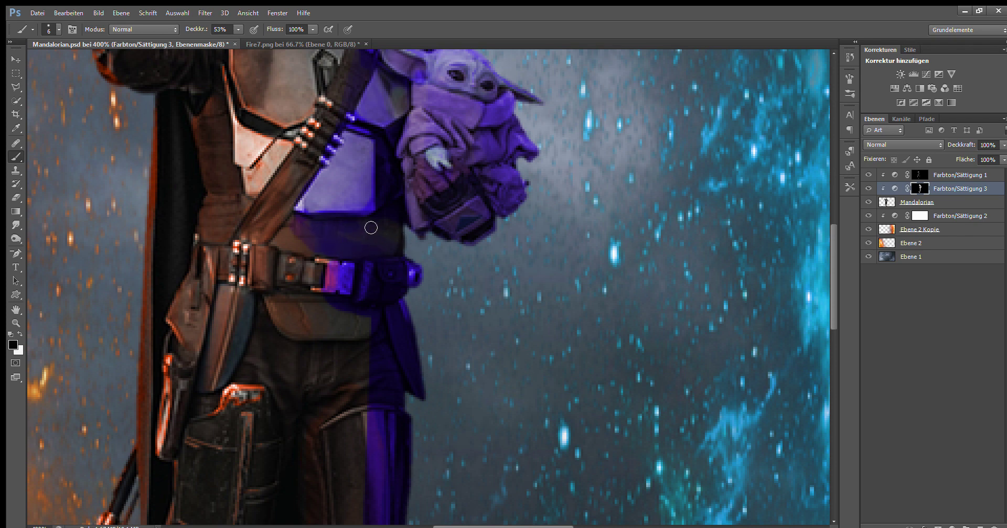
pyautogui.moveTo(237, 31); pyautogui.dragTo(222, 38)
# Step: Paint the blue rim light down the right shin and boot at 42% opacity
pyautogui.scroll(-4, 382, 236)
pyautogui.press(']')
pyautogui.press(']')
pyautogui.press(']')
pyautogui.press('4')
pyautogui.press('2')
pyautogui.moveTo(377, 226)
pyautogui.mouseDown()
pyautogui.moveTo(367, 342)
pyautogui.moveTo(377, 427)
pyautogui.mouseUp()
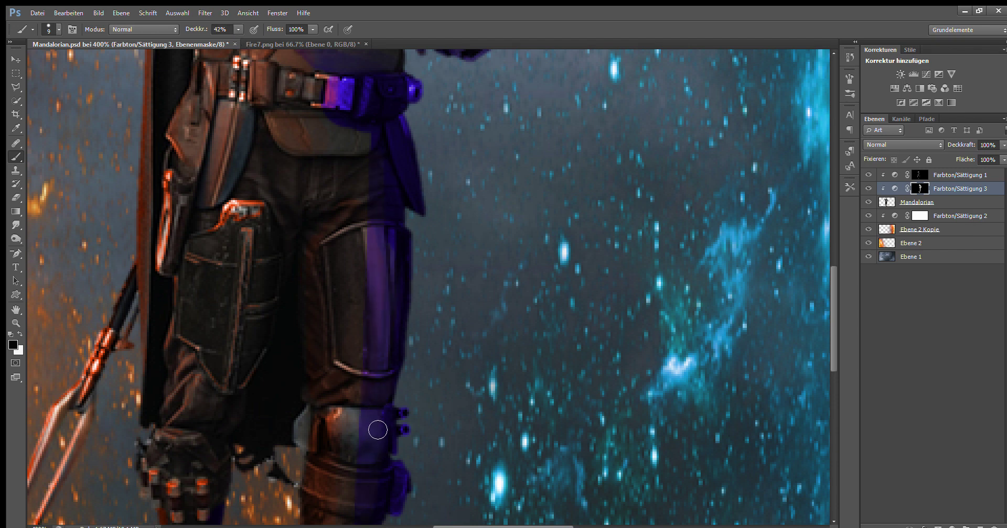
pyautogui.scroll(-3, 467, 382)
pyautogui.scroll(-1, 207, 466)
pyautogui.press('2')
pyautogui.press('6')
pyautogui.press('4')
pyautogui.press('5')
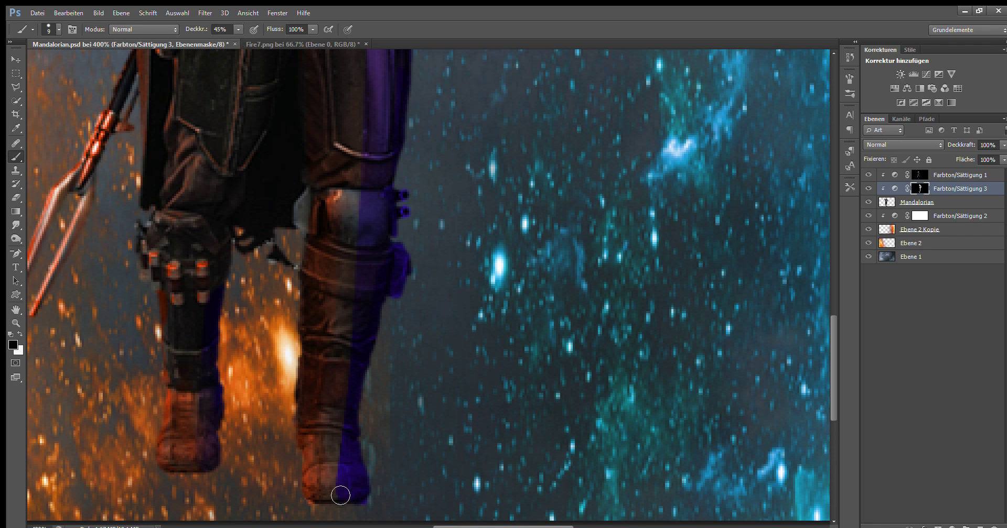
pyautogui.scroll(-1, 591, 138)
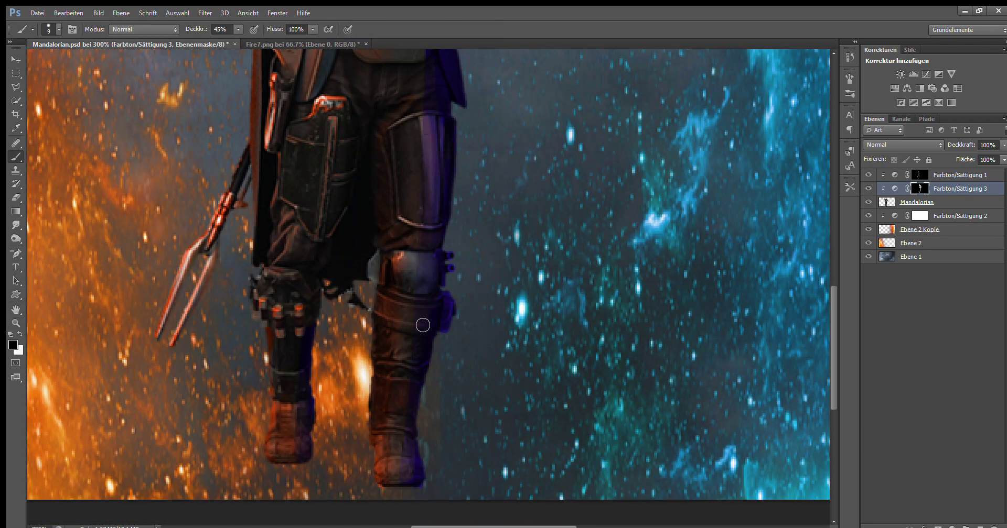
pyautogui.press('1')
pyautogui.press('8')
# Step: Zoom out to 100% to see the whole image
pyautogui.press('z')
pyautogui.keyDown('alt'); pyautogui.click(601, 292); pyautogui.keyUp('alt')
pyautogui.keyDown('alt'); pyautogui.click(601, 291); pyautogui.keyUp('alt')
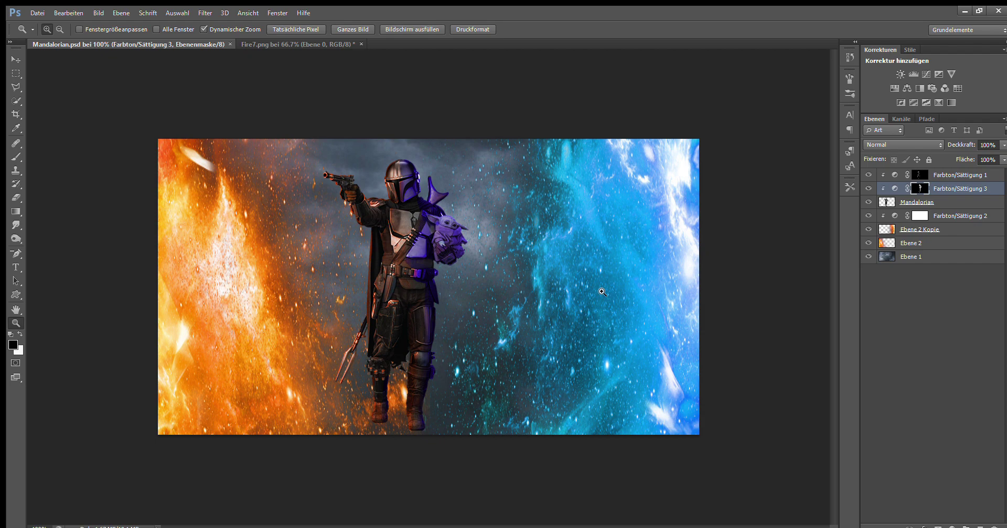
# Step: Zoom in, touch up the blue tint mask on the figure, and save Mandalorian.psd
pyautogui.click(440, 182)
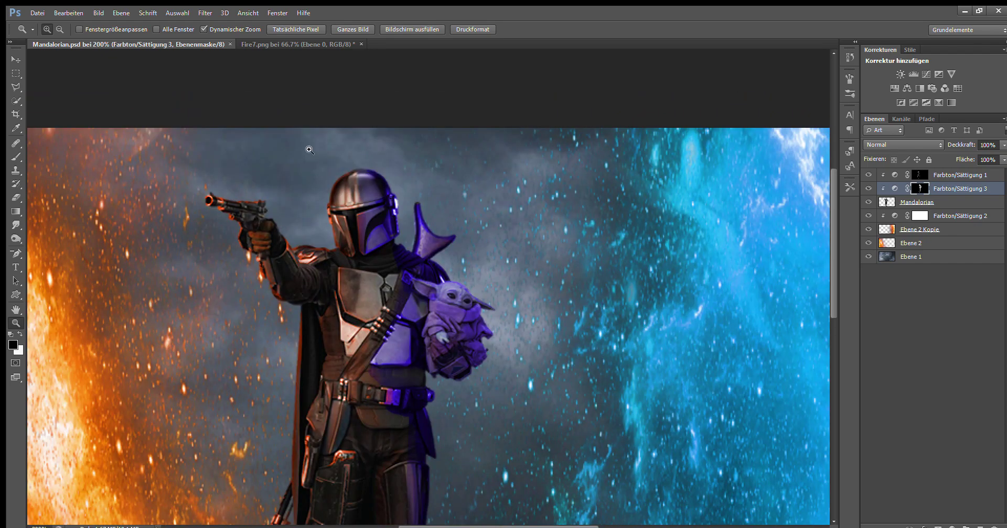
pyautogui.press('b')
pyautogui.moveTo(431, 229); pyautogui.dragTo(427, 221)
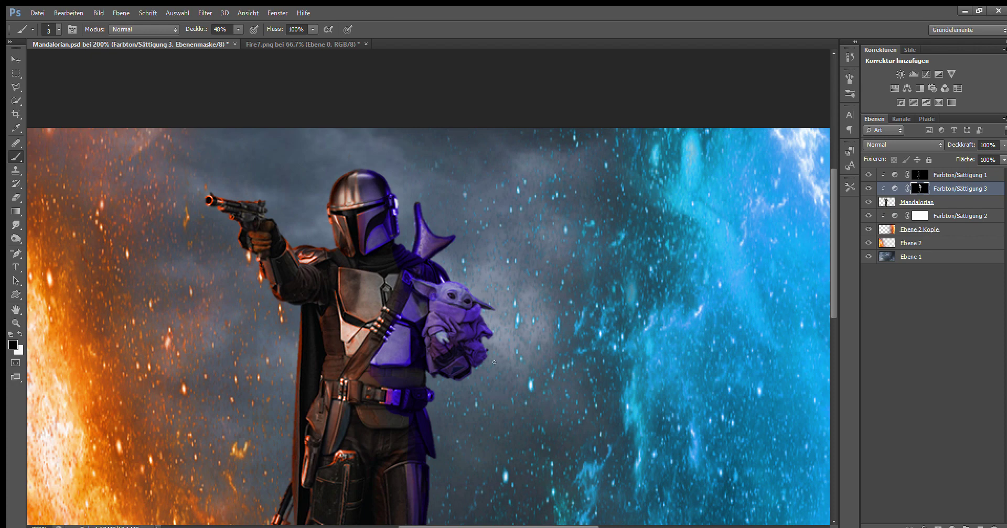
pyautogui.scroll(-4, 509, 225)
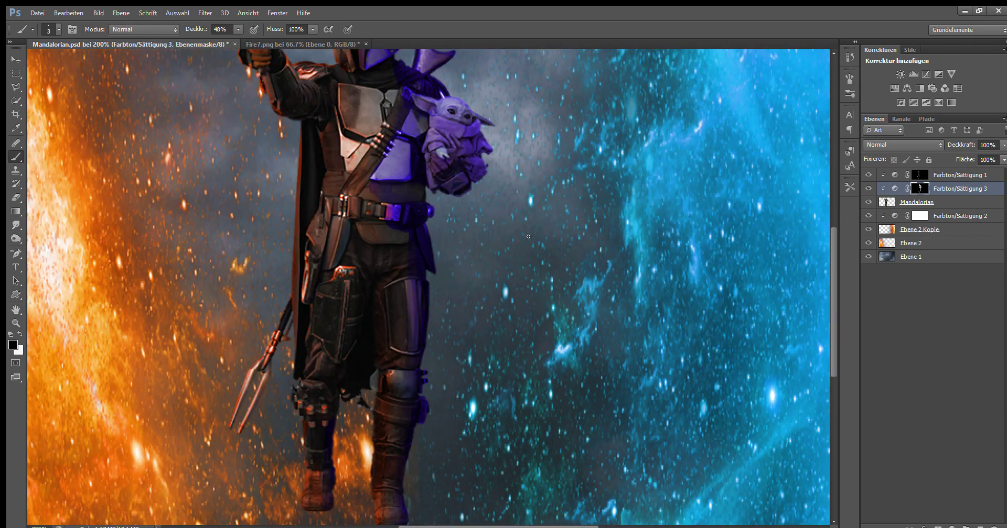
pyautogui.scroll(2, 528, 236)
pyautogui.hotkey('ctrl', 's')
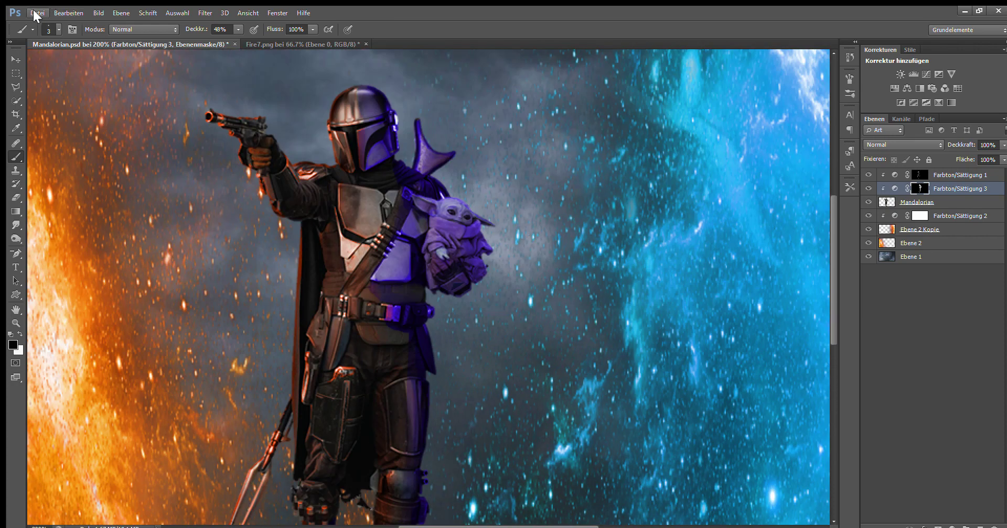
# Step: Zoom back out to the full-size view, briefly checking the child
pyautogui.press('z')
pyautogui.keyDown('alt'); pyautogui.click(454, 275); pyautogui.keyUp('alt')
pyautogui.keyDown('alt'); pyautogui.click(454, 274); pyautogui.keyUp('alt')
pyautogui.click(454, 274)
pyautogui.click(448, 250)
pyautogui.keyDown('alt'); pyautogui.click(447, 251); pyautogui.keyUp('alt')
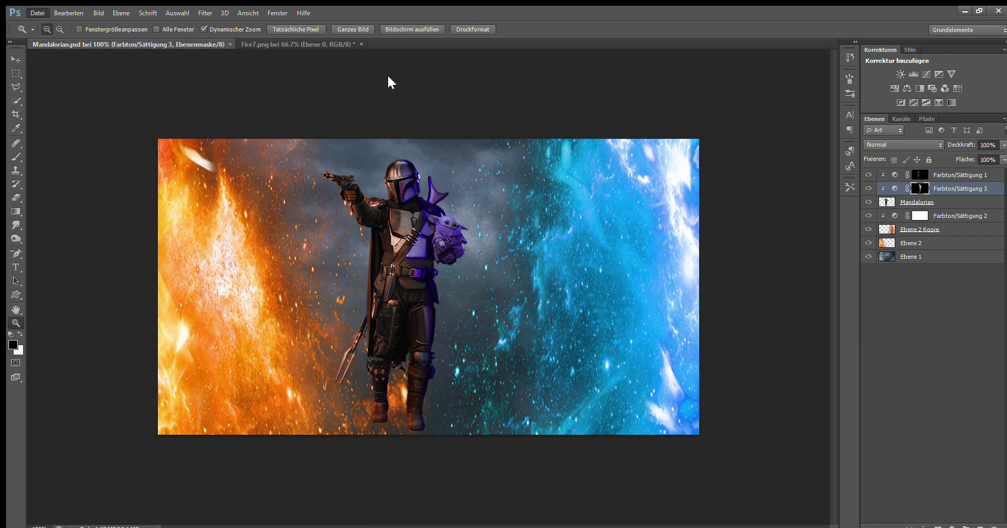
# Step: Stamp all visible layers into one merged layer and turn on its sharpening filter
pyautogui.hotkey('ctrl', 'alt', 'a')
pyautogui.hotkey('ctrl', 'e')
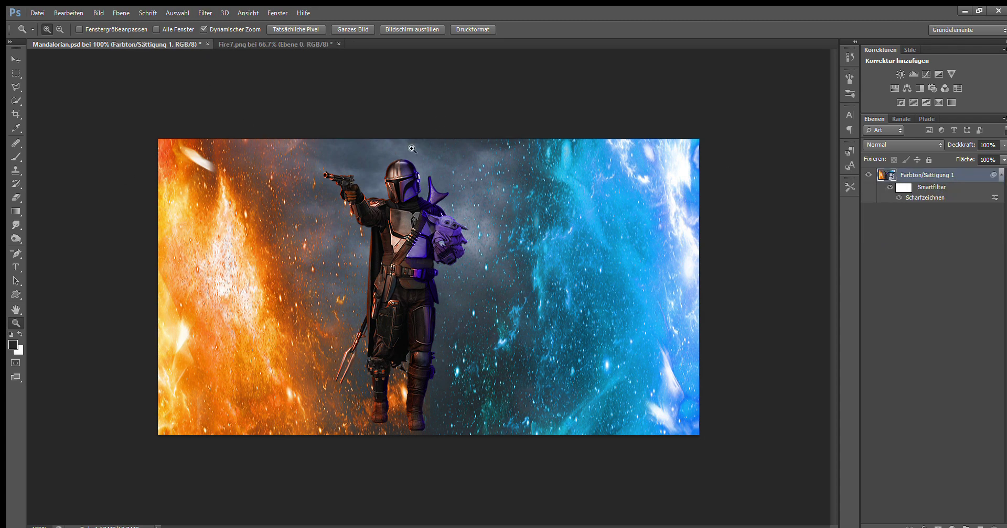
pyautogui.press('h')
pyautogui.click(898, 198)
# Step: Open Filter > Render > Lighting Effects and select both spot lights
pyautogui.click(205, 13)
pyautogui.click(409, 122)
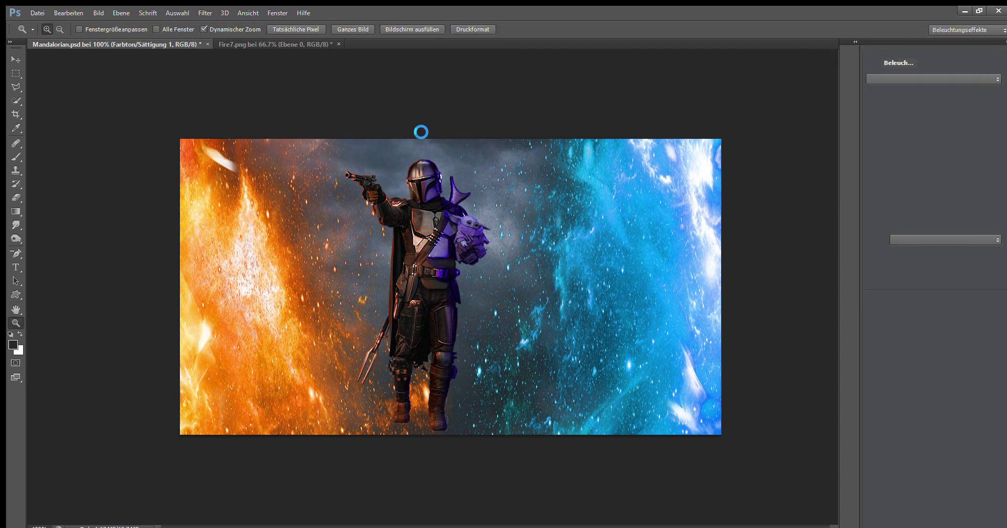
pyautogui.click(911, 334)
pyautogui.click(902, 342)
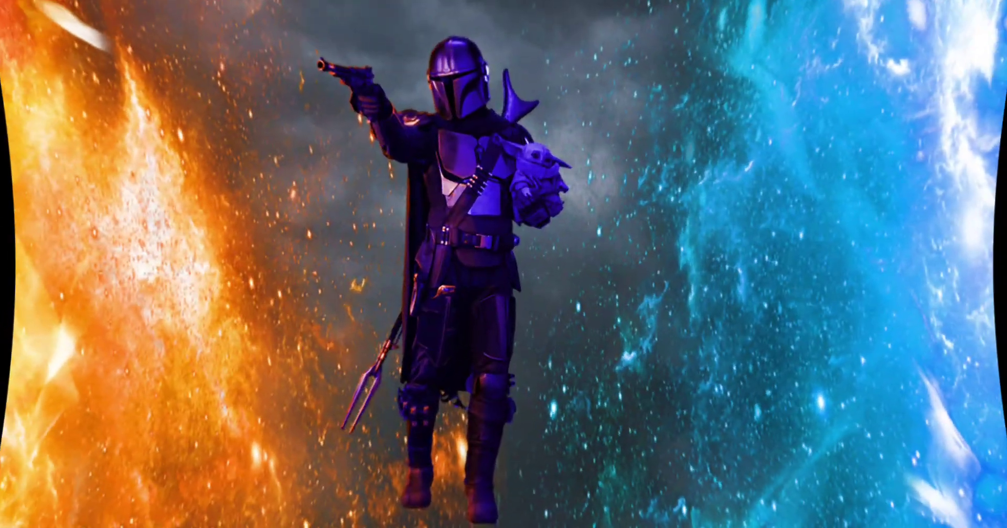